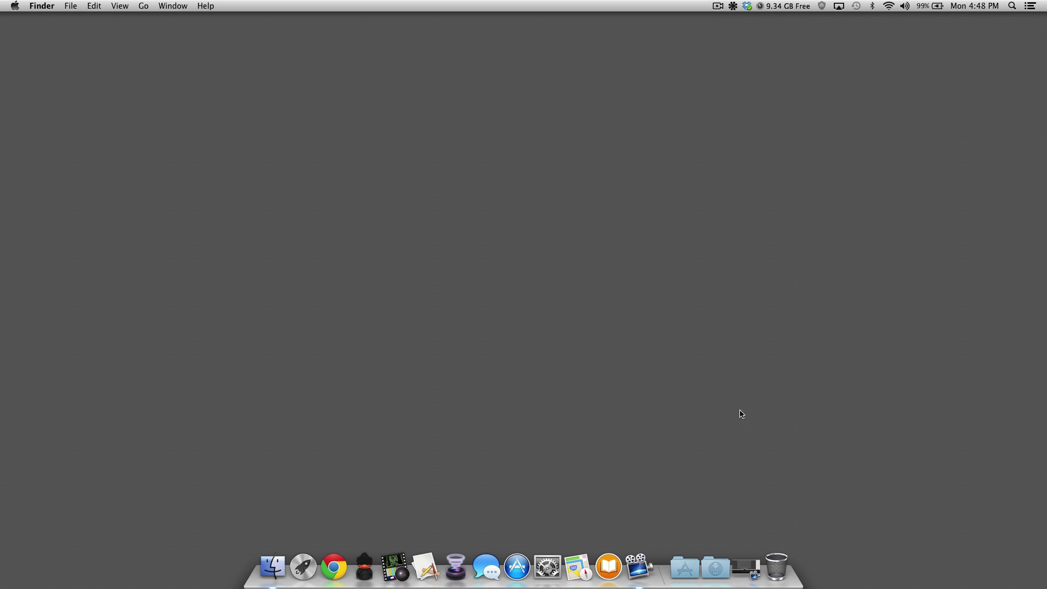
- Launch RECentral from the Applications stack so the Live Gamer Portable game feed shows
click(687, 577)
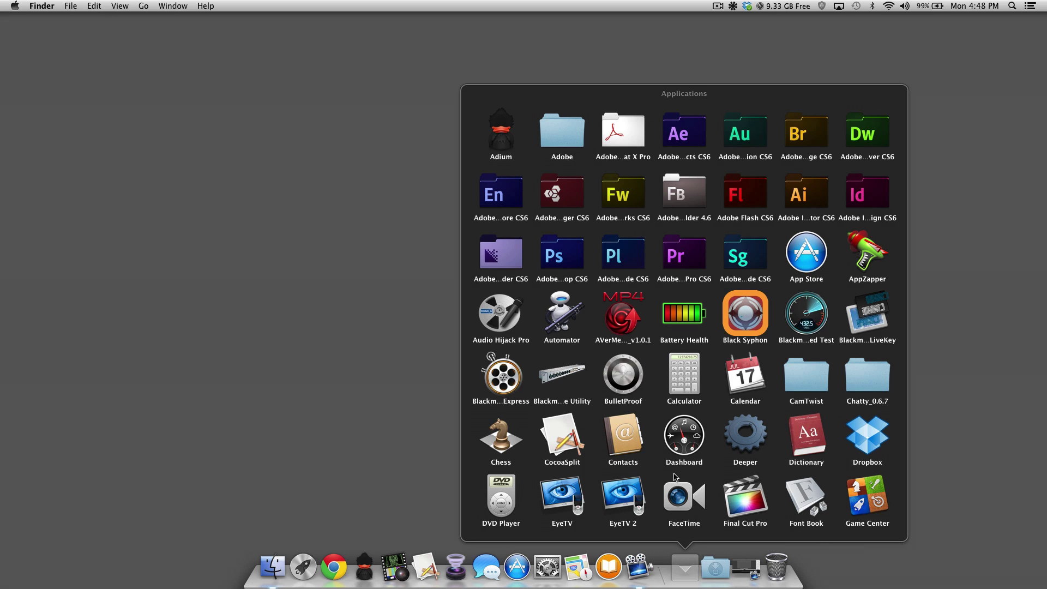
scroll(675, 477, down, 10)
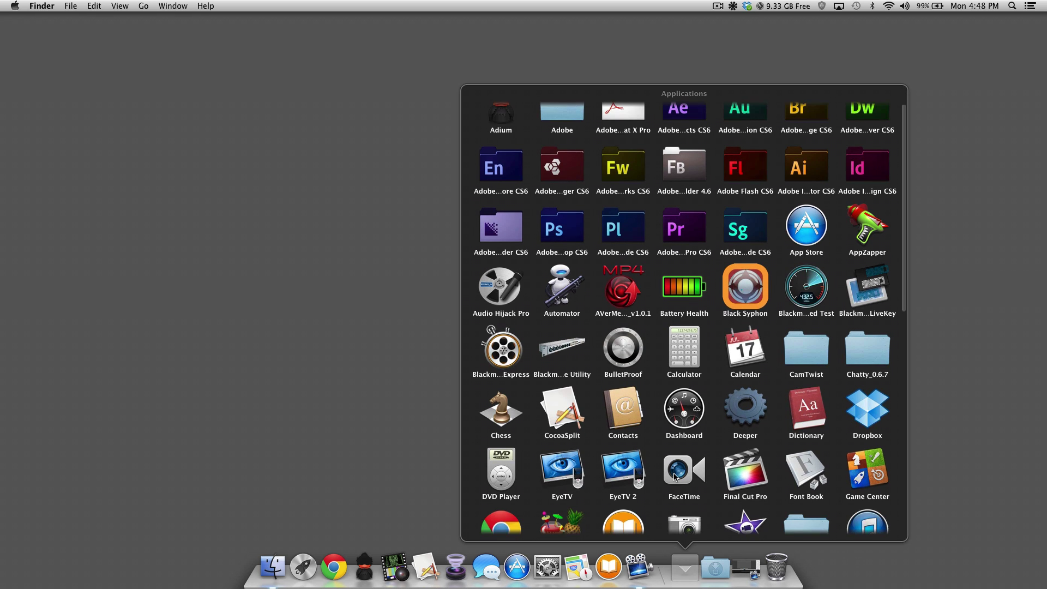
scroll(675, 477, down, 8)
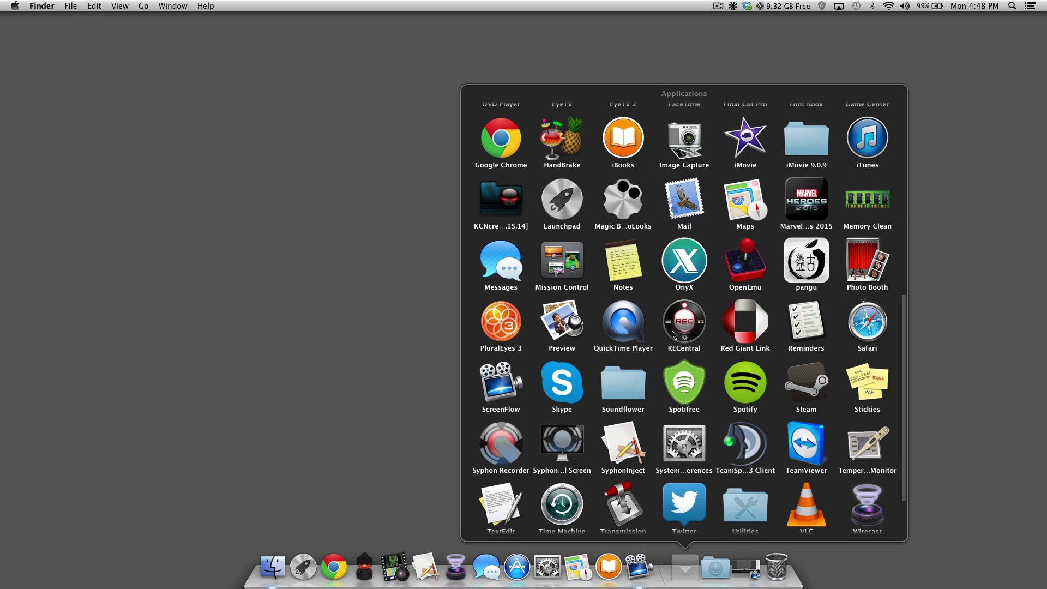
click(674, 334)
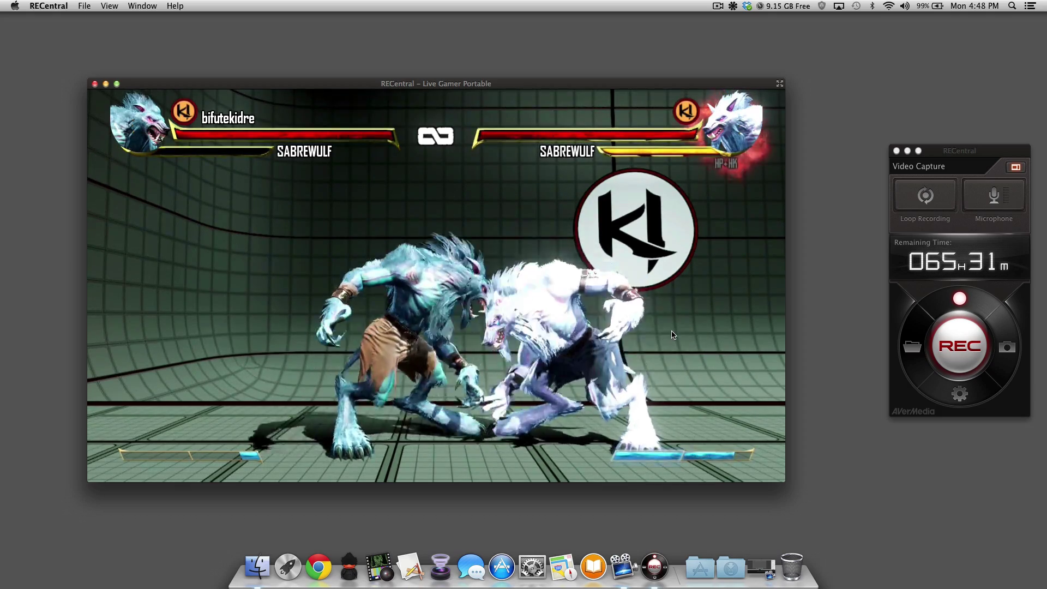
mouse_move(741, 461)
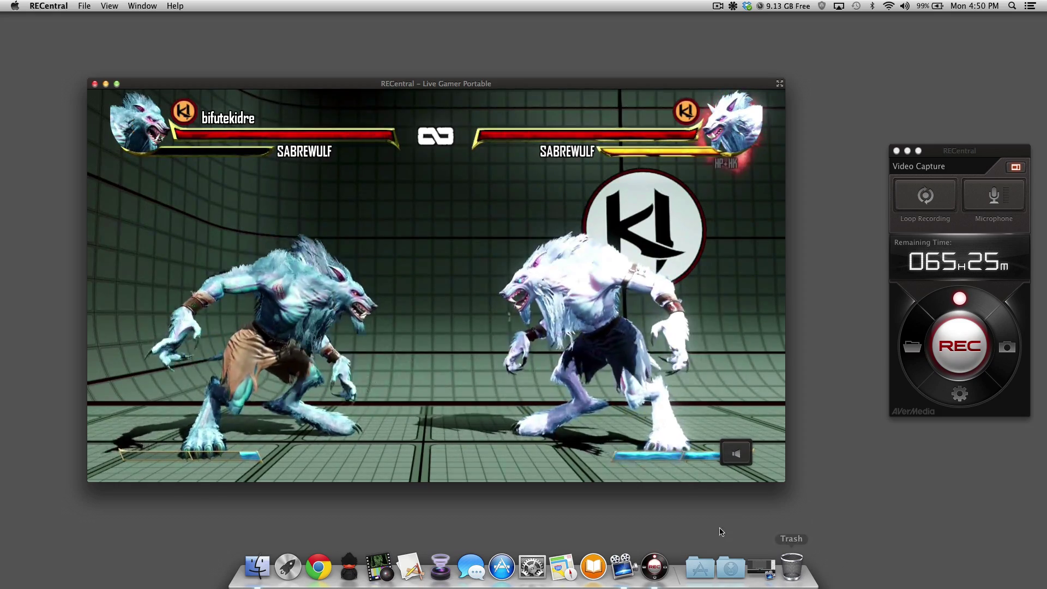
- Launch SyphonInject, inject Syphon into the RECentral process (PID 1,200), and close the injector
click(693, 575)
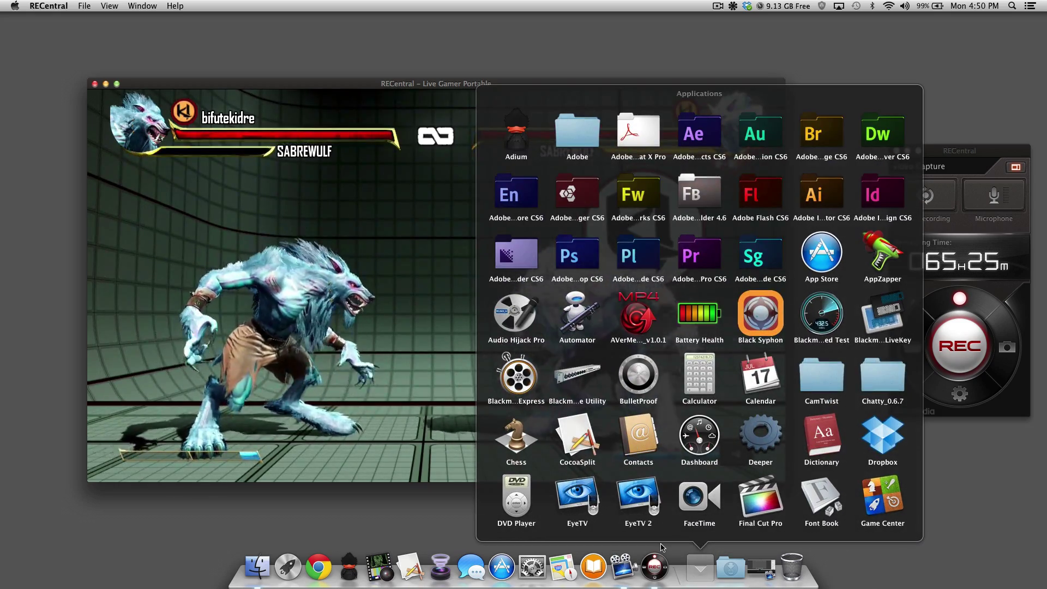
scroll(644, 496, down, 5)
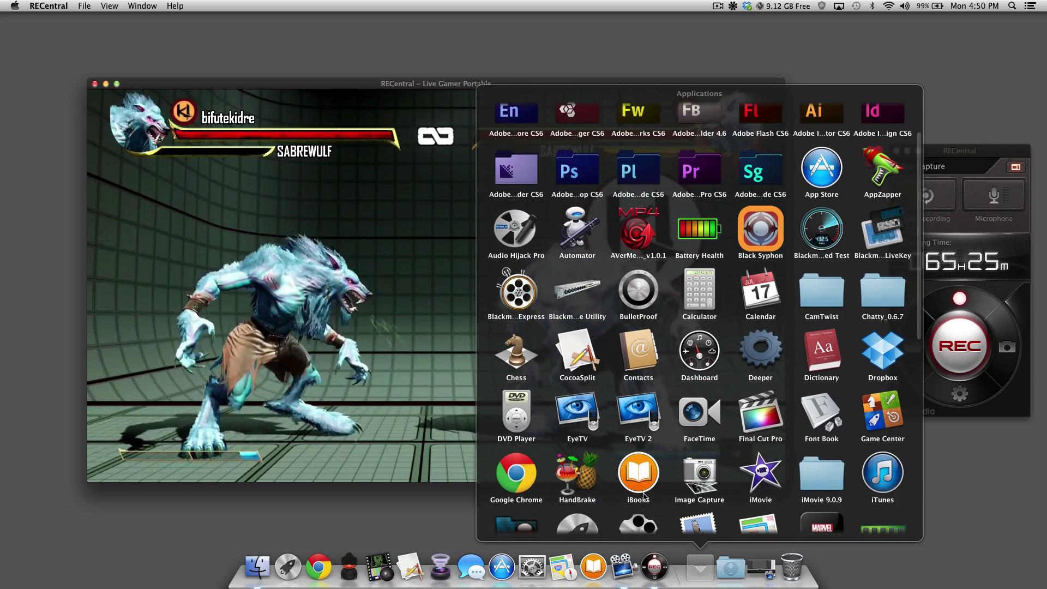
scroll(644, 493, down, 2)
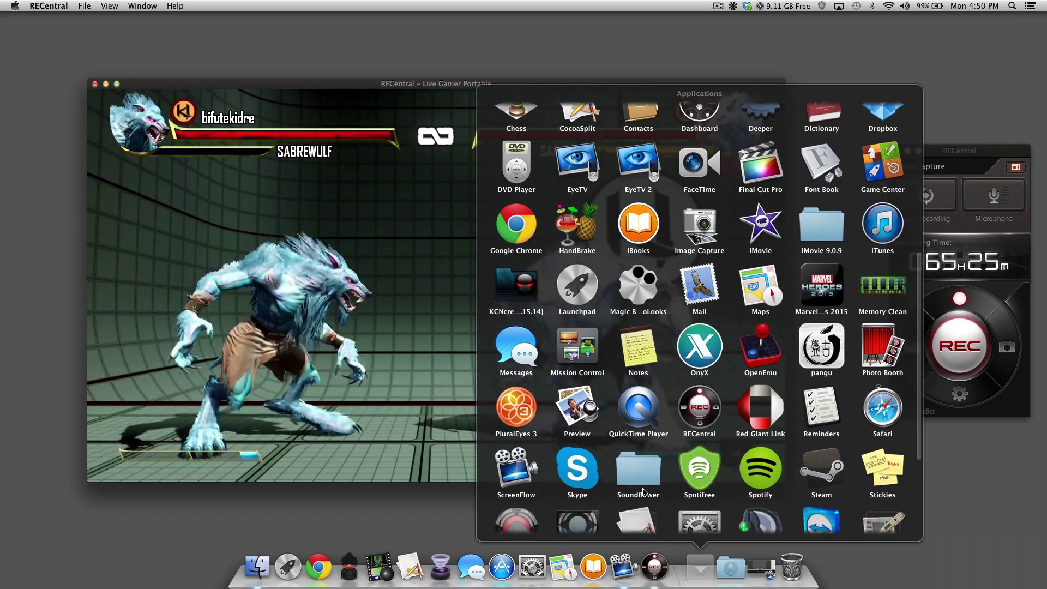
scroll(644, 493, up, 4)
scroll(643, 493, down, 4)
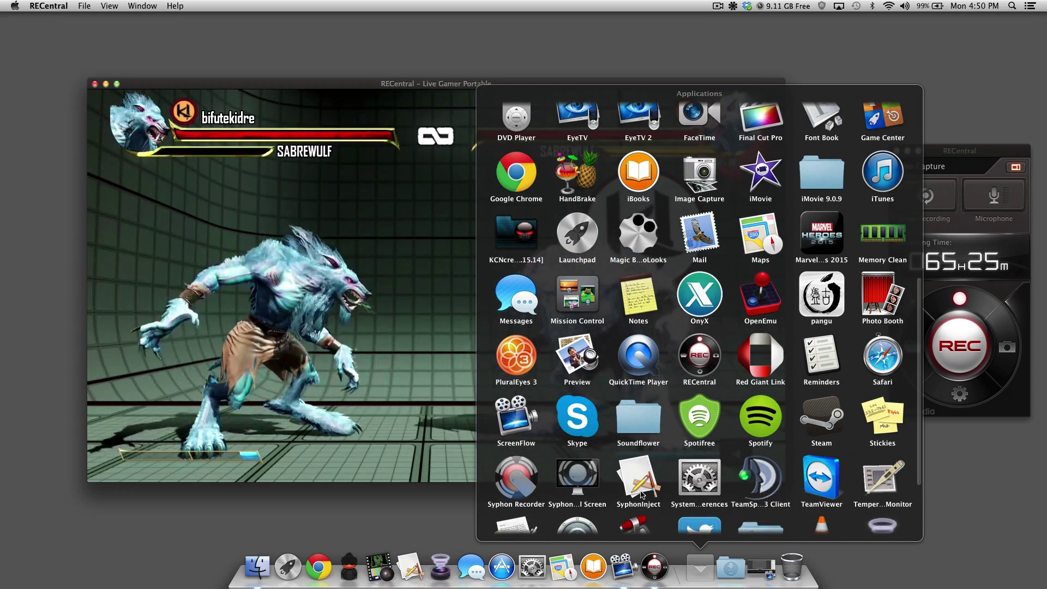
click(637, 461)
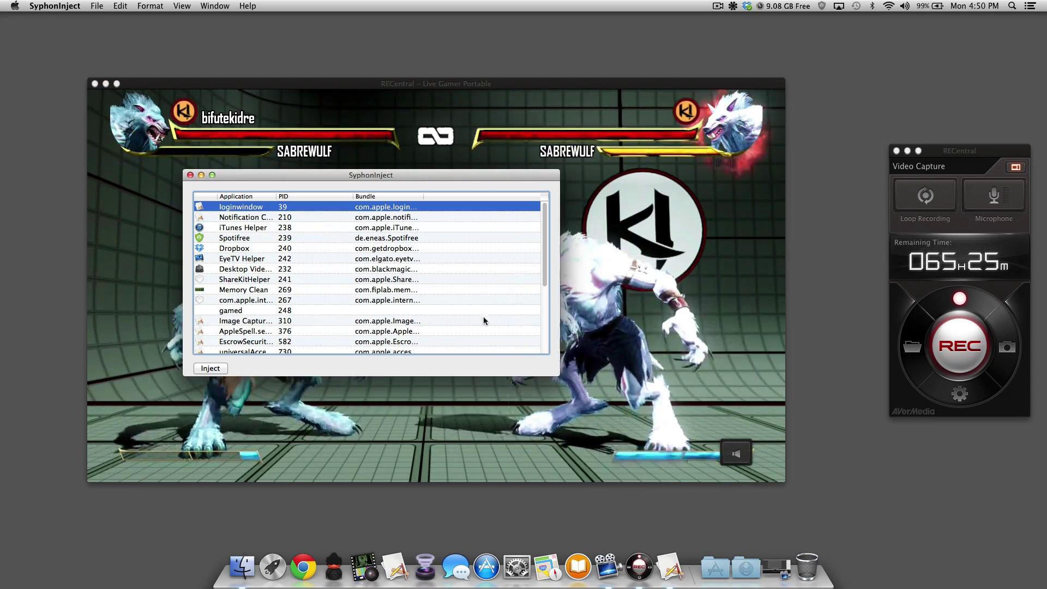
scroll(480, 318, down, 5)
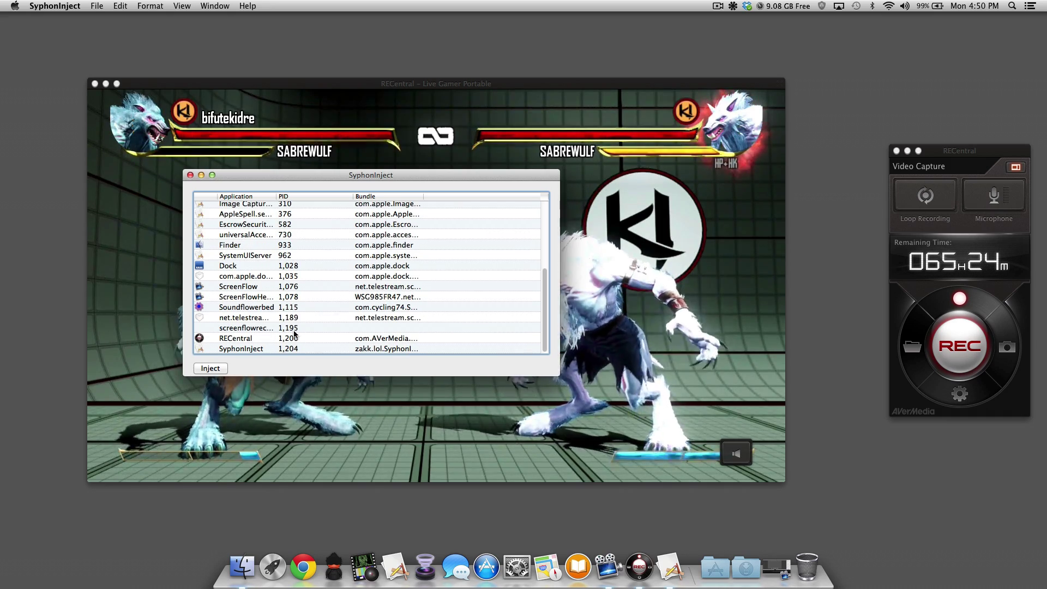
click(283, 338)
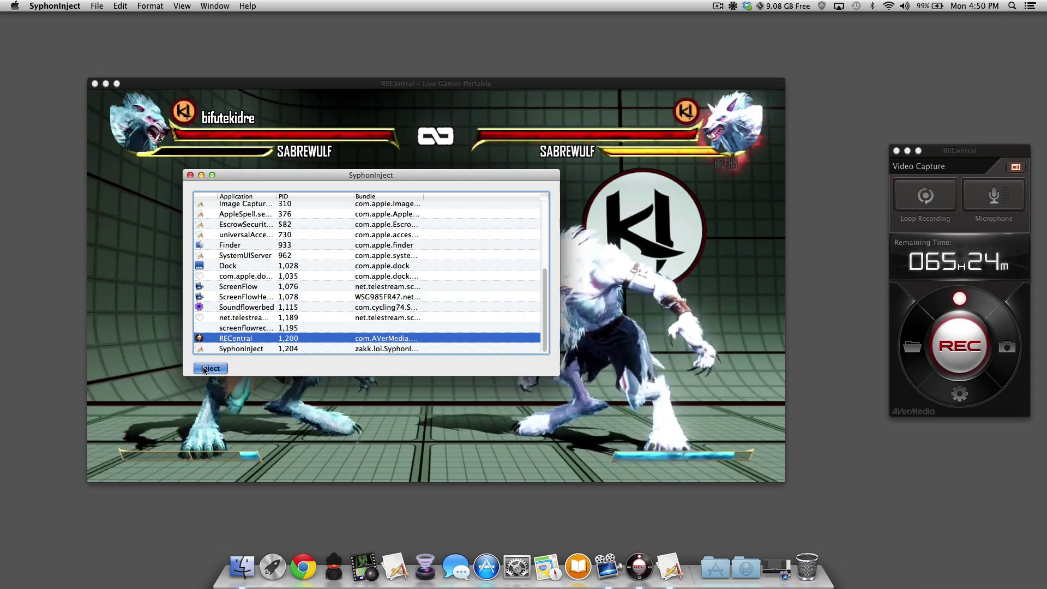
click(190, 175)
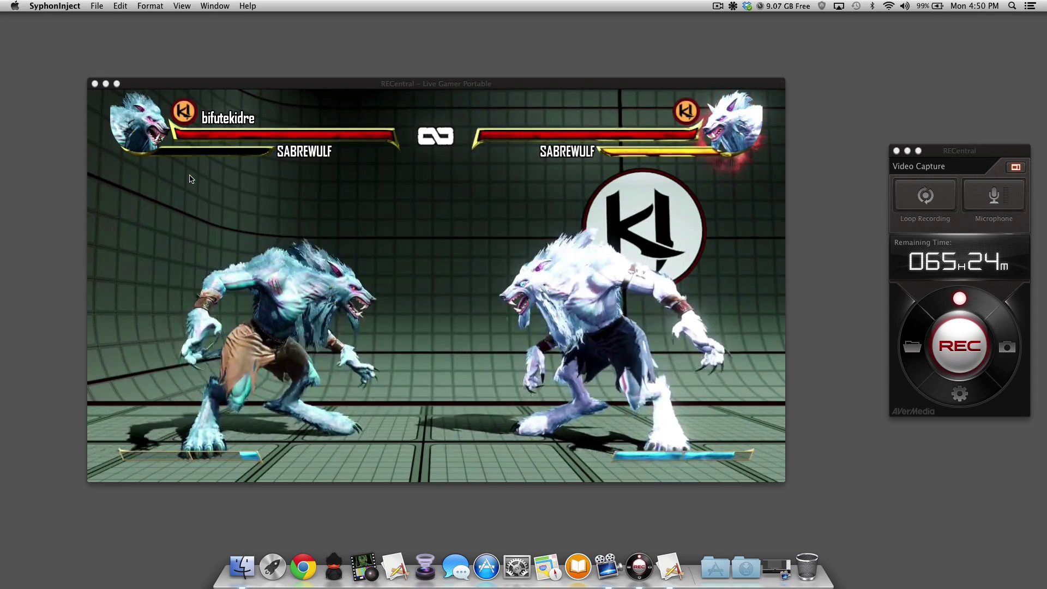
- Set CocoaSplit's Video Source to RECentral - InjectedSyphon, then bring RECentral back to front
click(398, 577)
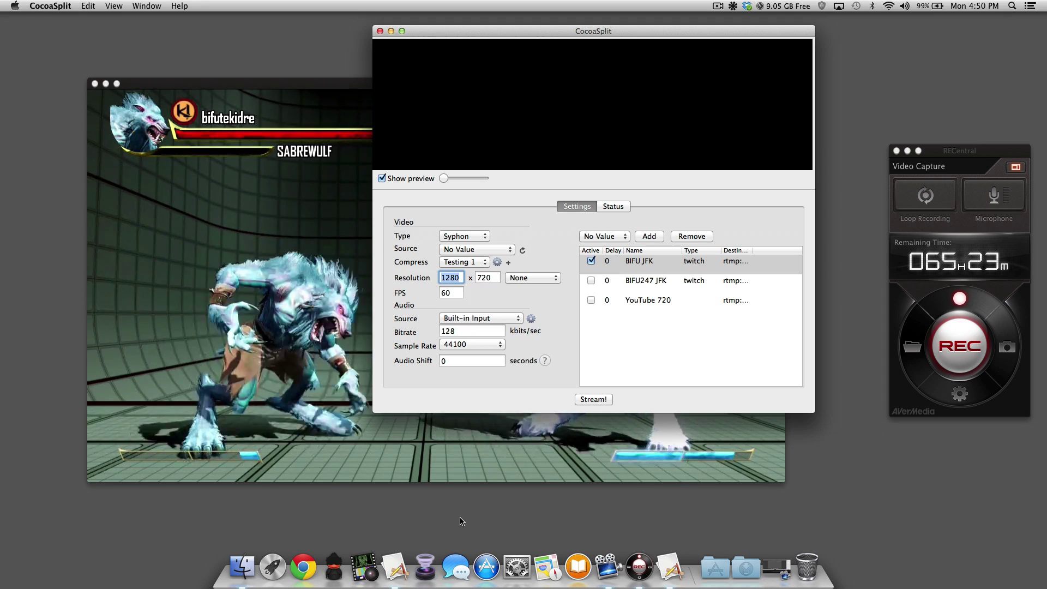
click(444, 251)
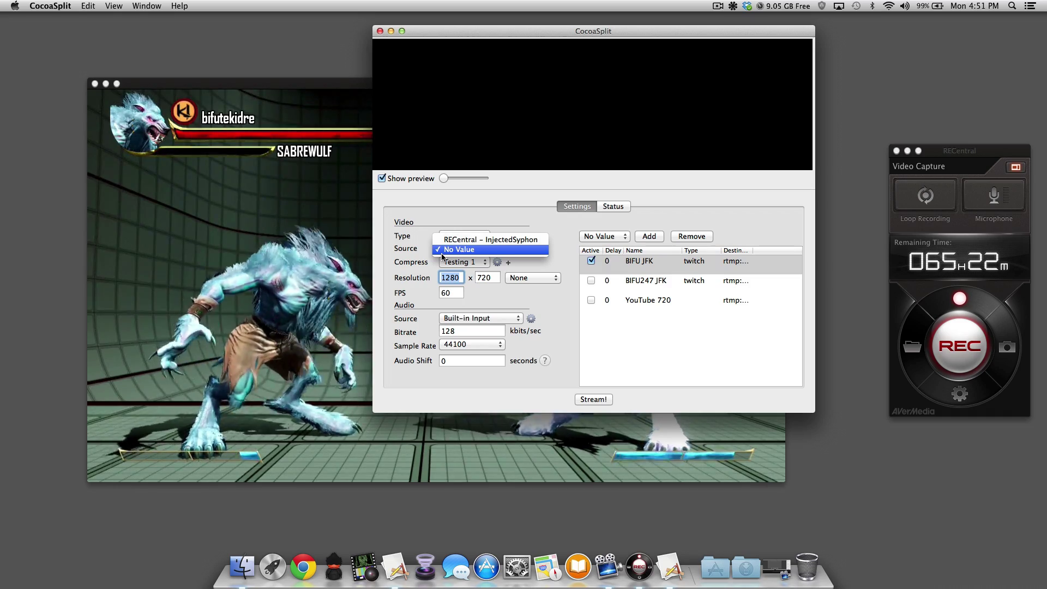
click(445, 242)
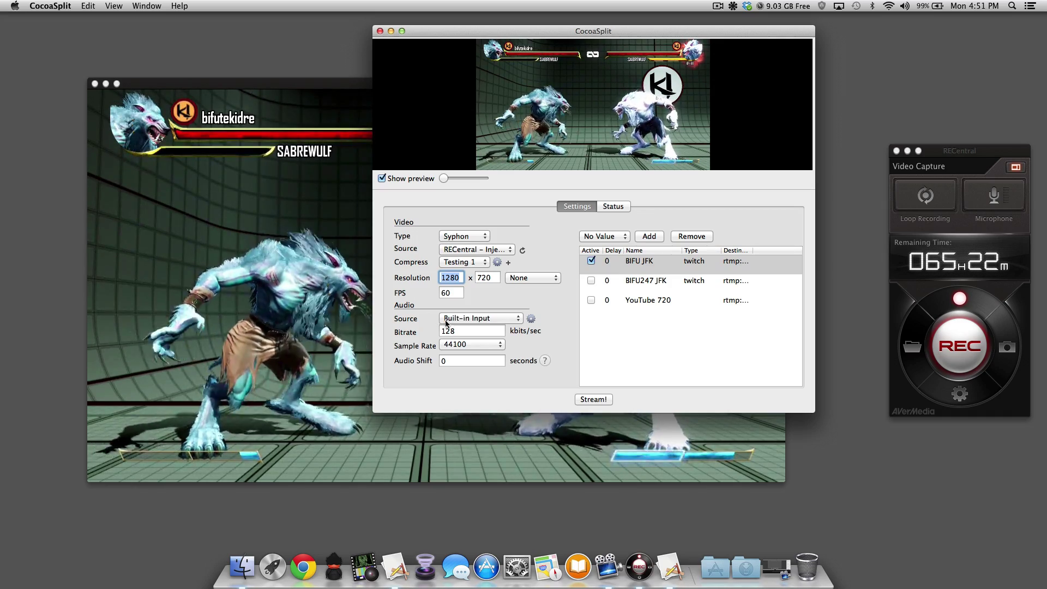
click(471, 453)
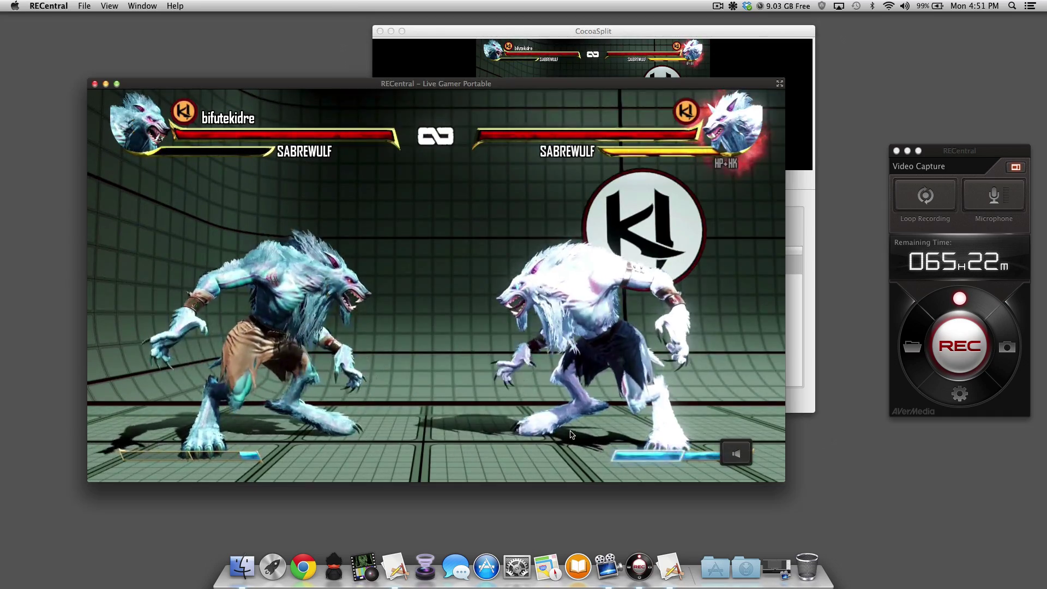
- Switch the Mac's sound output to Soundflower (2ch) in System Preferences, then close it
click(719, 576)
scroll(687, 465, down, 10)
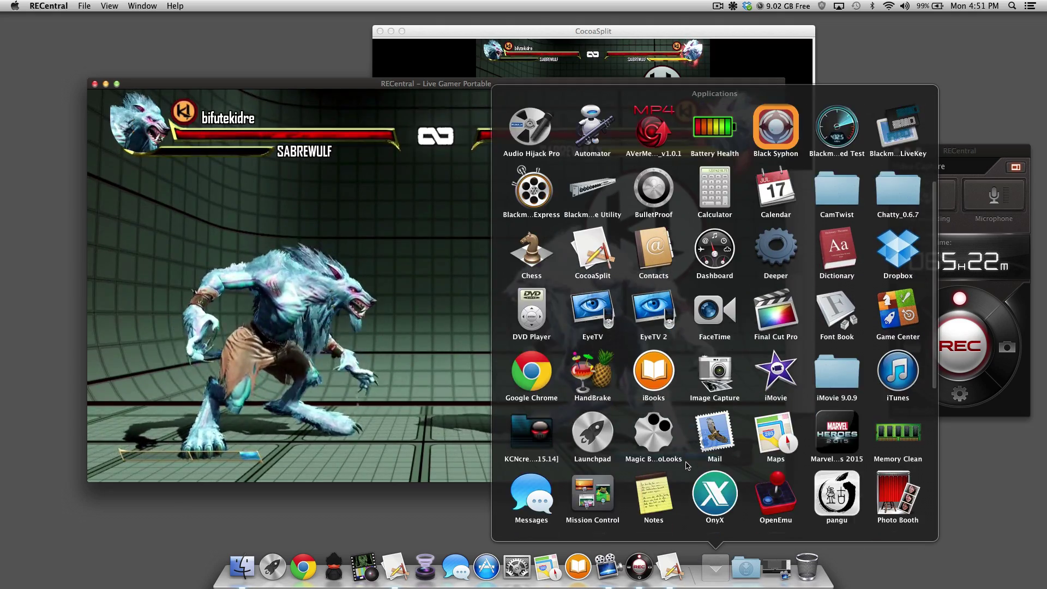
scroll(687, 466, down, 5)
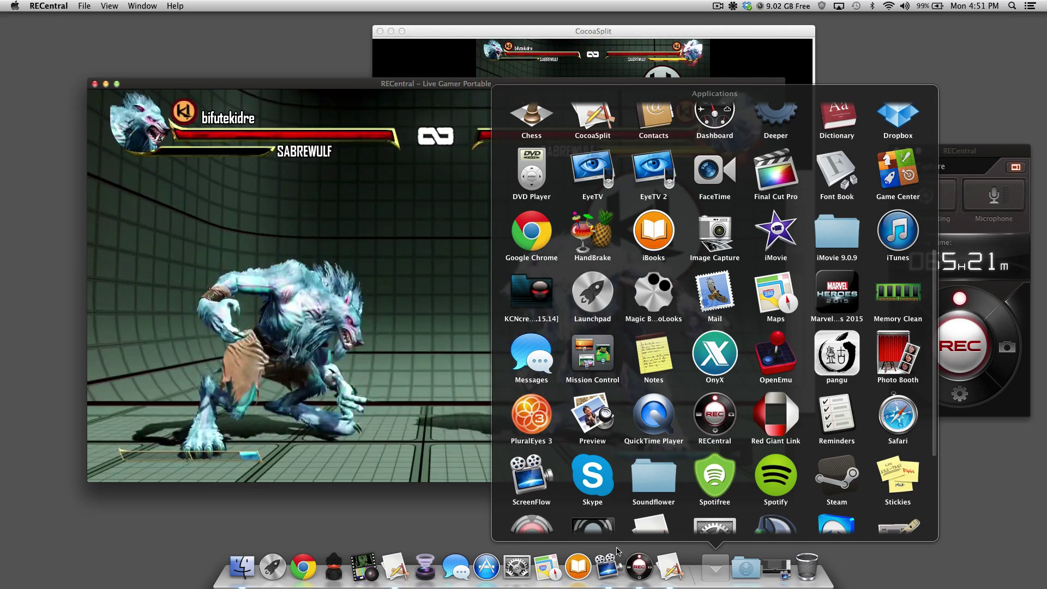
click(516, 568)
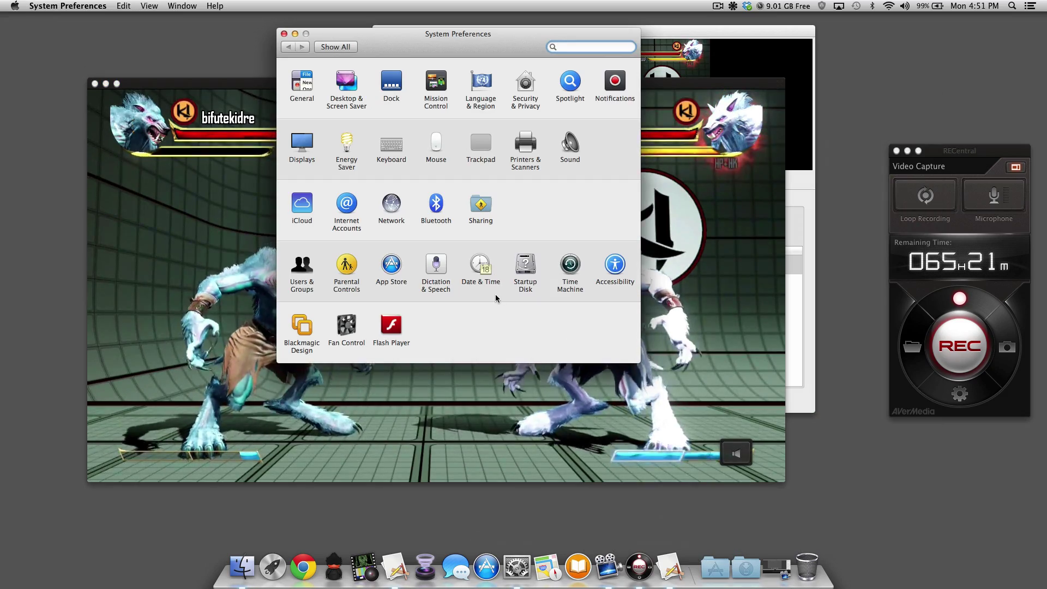
click(570, 143)
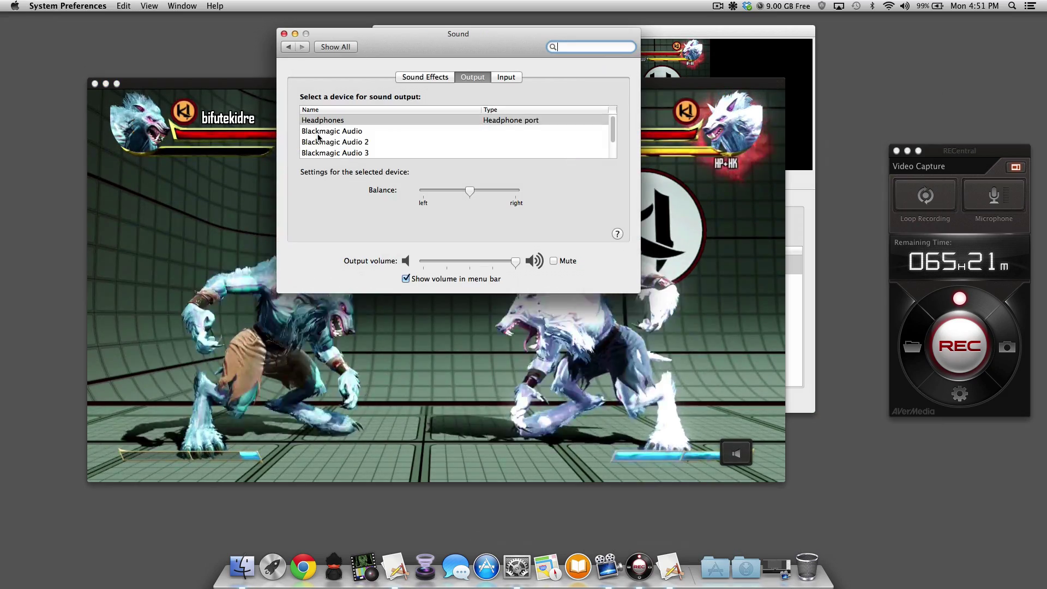
scroll(319, 138, down, 2)
click(335, 144)
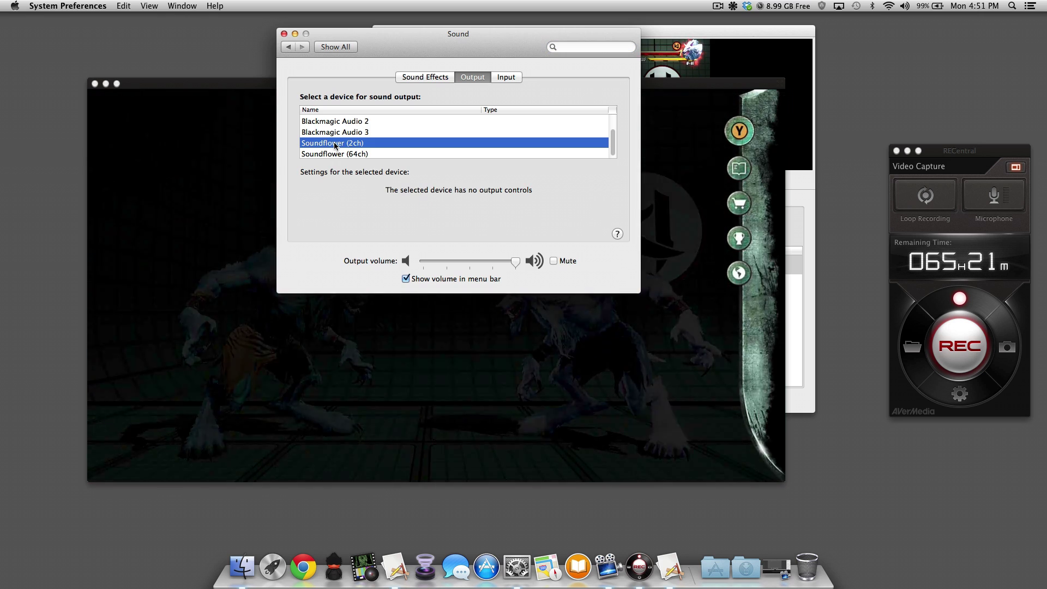
click(336, 46)
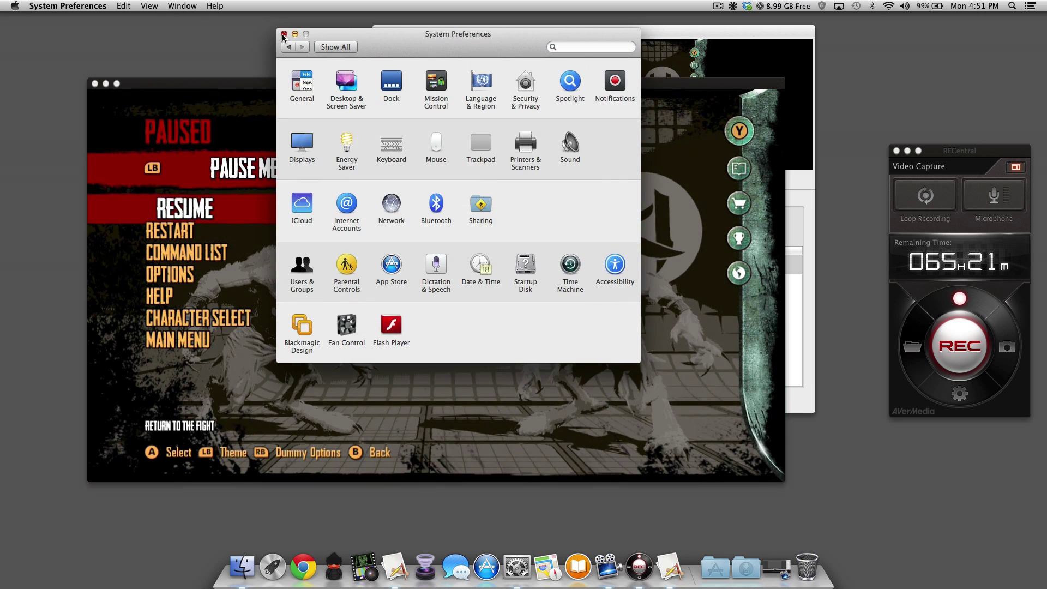
click(284, 34)
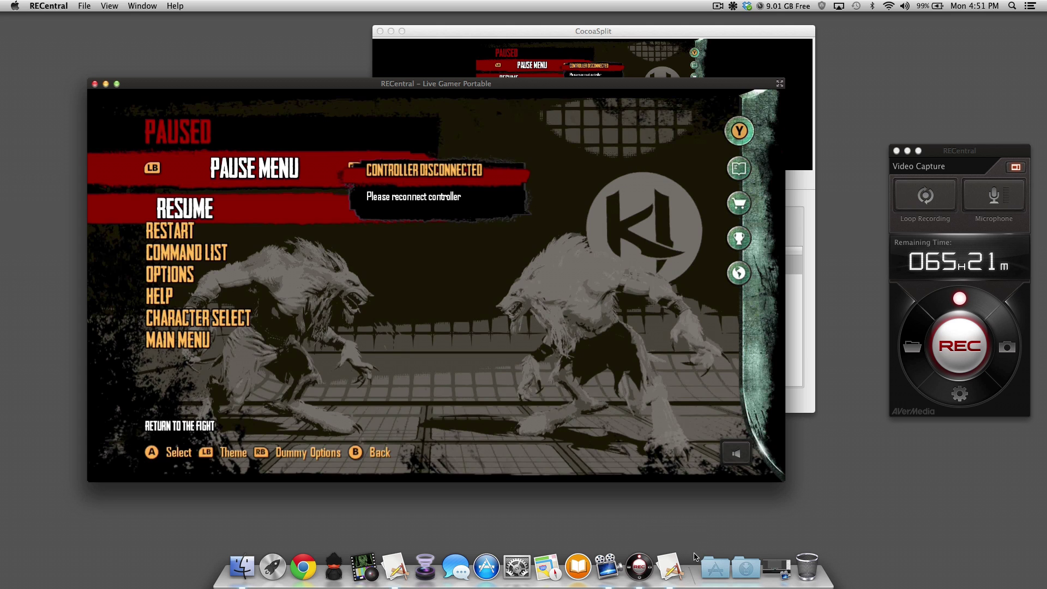
- Launch Audio Hijack Pro and start hijacking Built-in Input: Line In
click(711, 563)
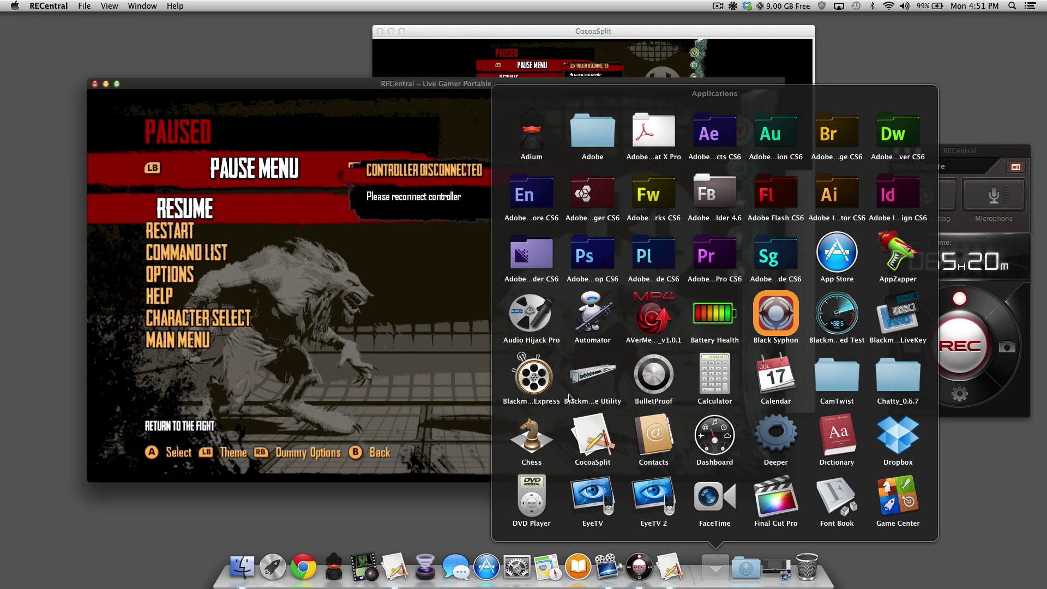
click(508, 318)
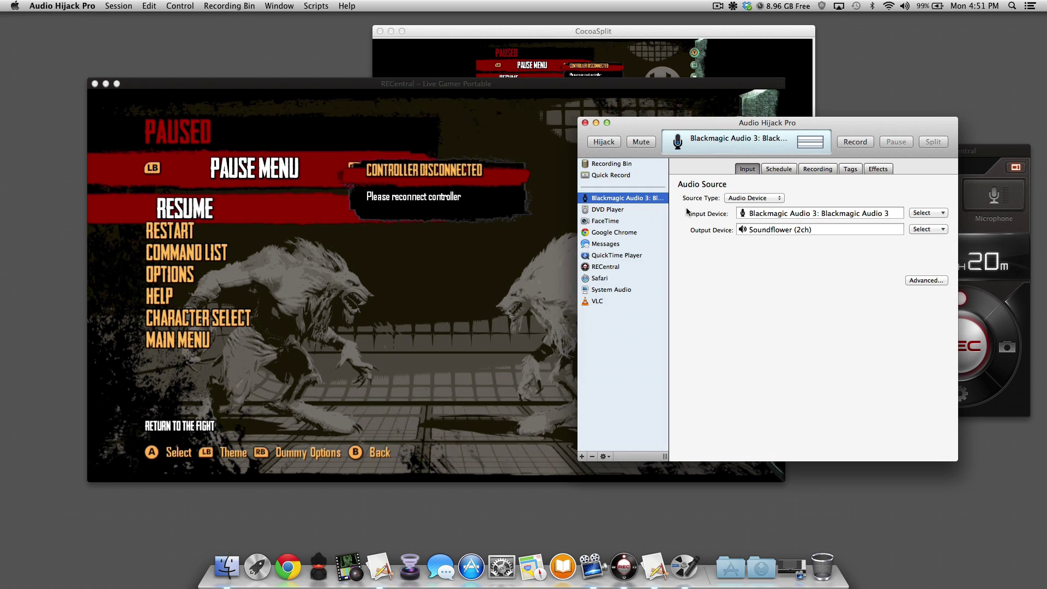
click(937, 212)
click(944, 265)
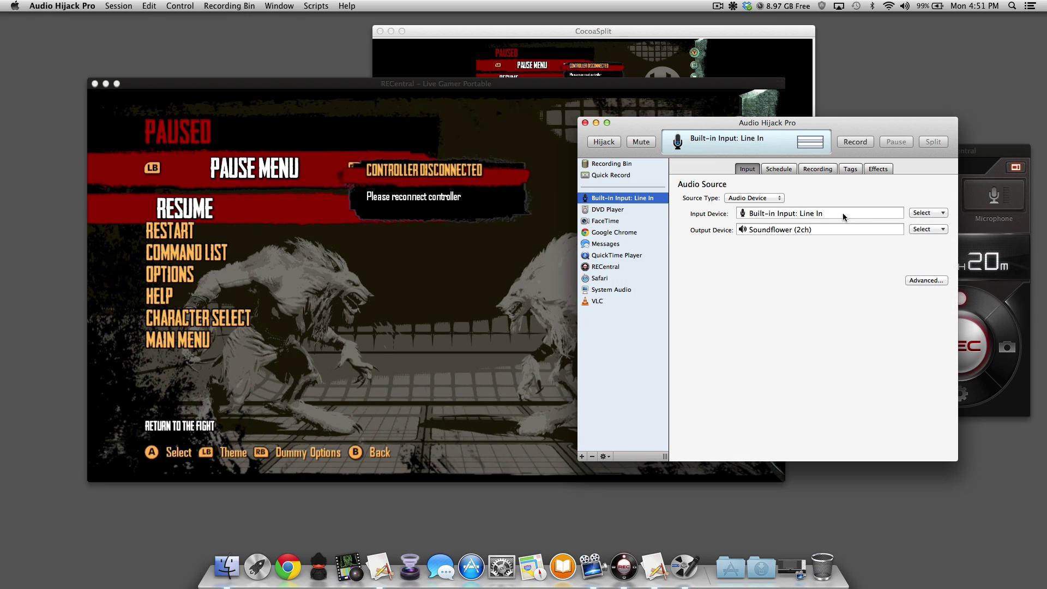
click(604, 142)
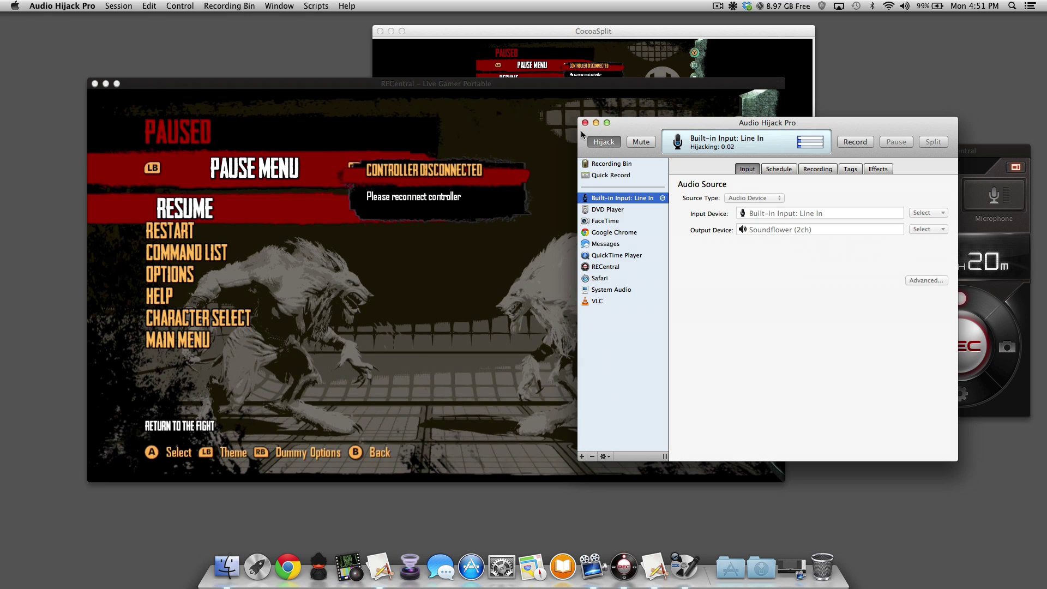
- Check the Soundflower routing menu, then bring RECentral and CocoaSplit's stream settings forward
click(732, 6)
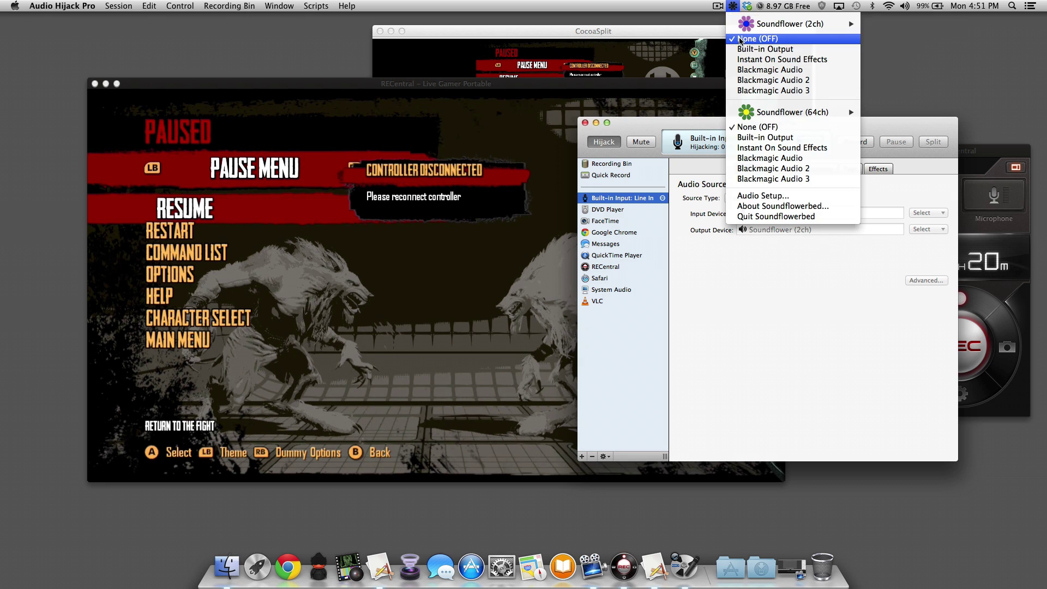
click(604, 142)
click(640, 109)
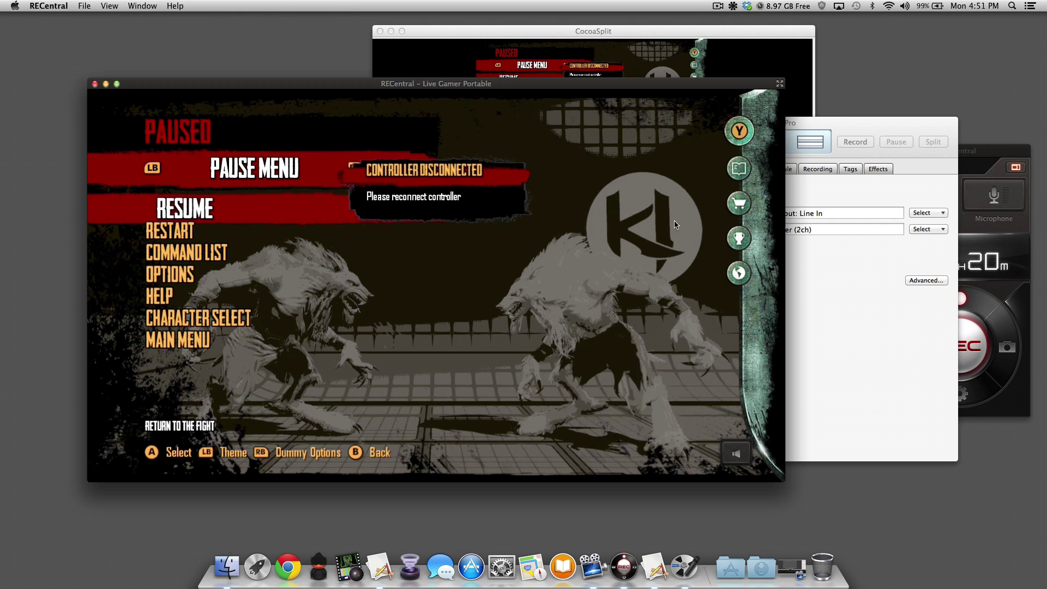
click(653, 29)
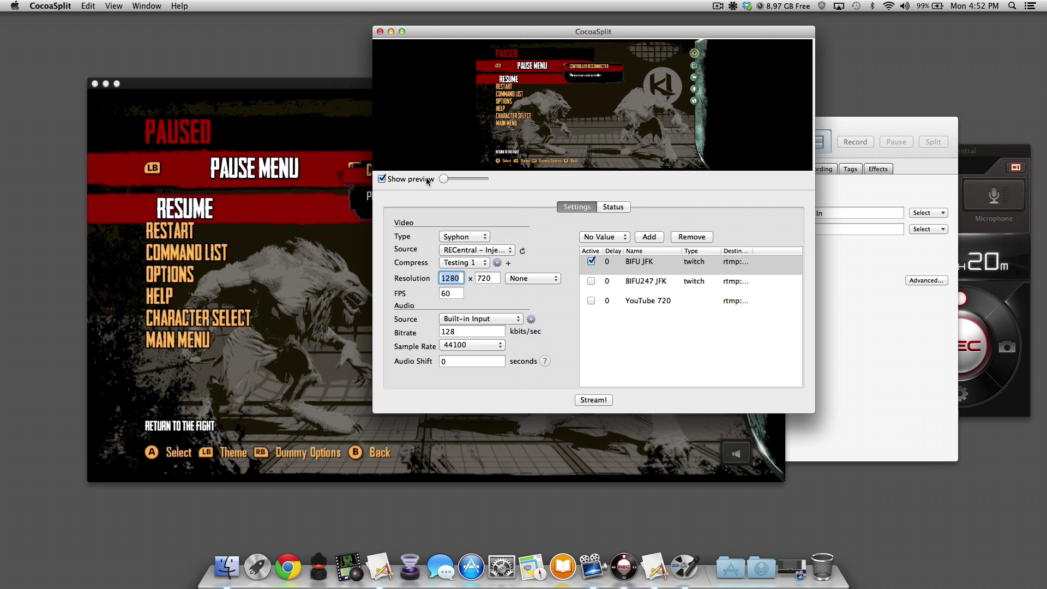
- Set CocoaSplit's Audio Source to Soundflower (2ch) and check the Soundflower routing menu
click(472, 318)
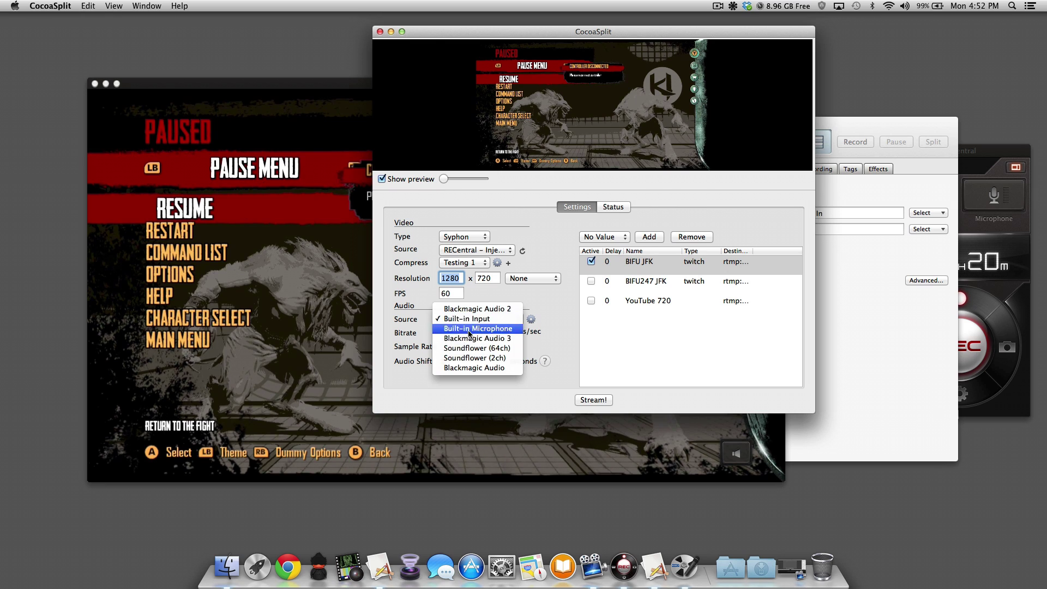
click(470, 359)
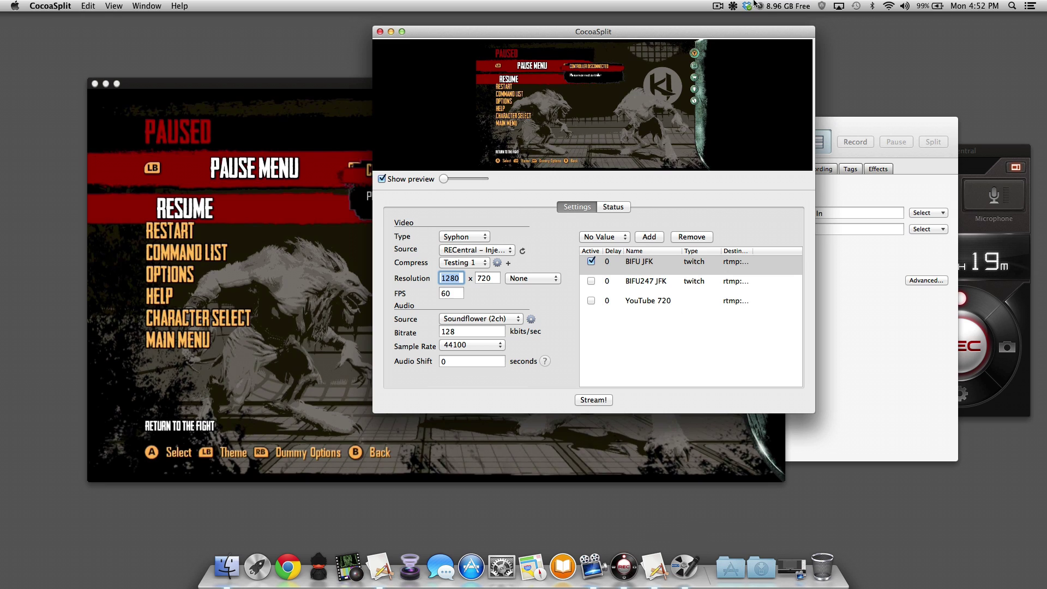
click(735, 5)
click(791, 37)
- Restart the Line In hijack in Audio Hijack Pro, then return to it after viewing CocoaSplit
click(839, 270)
click(611, 142)
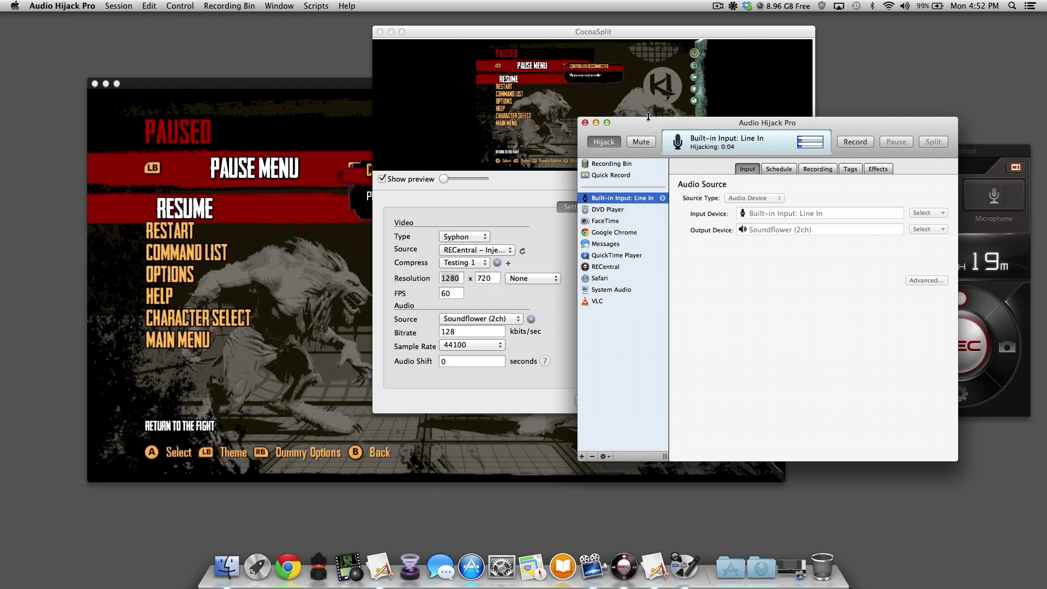
click(506, 149)
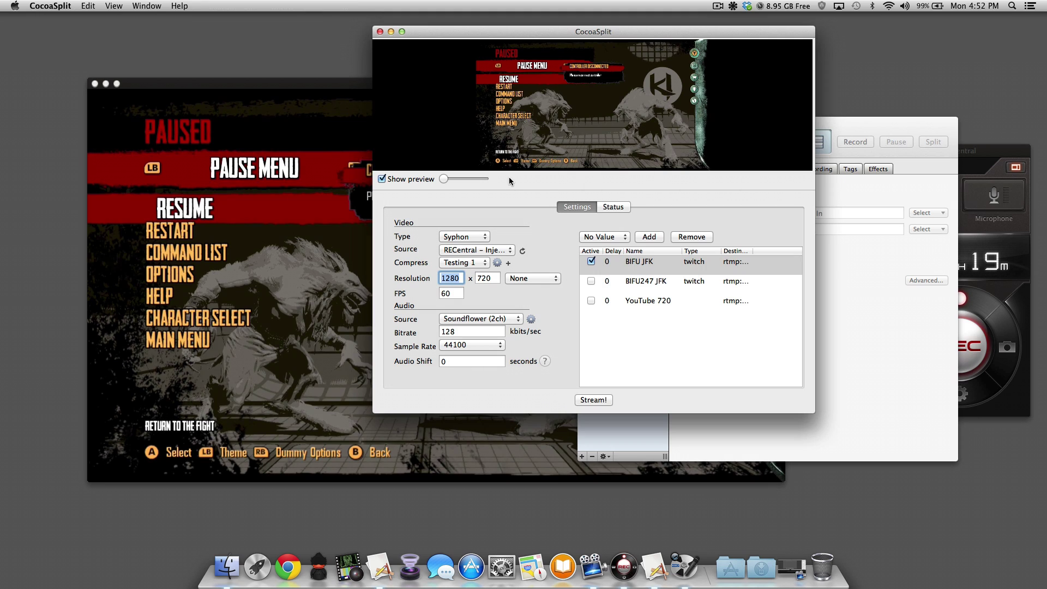
click(838, 129)
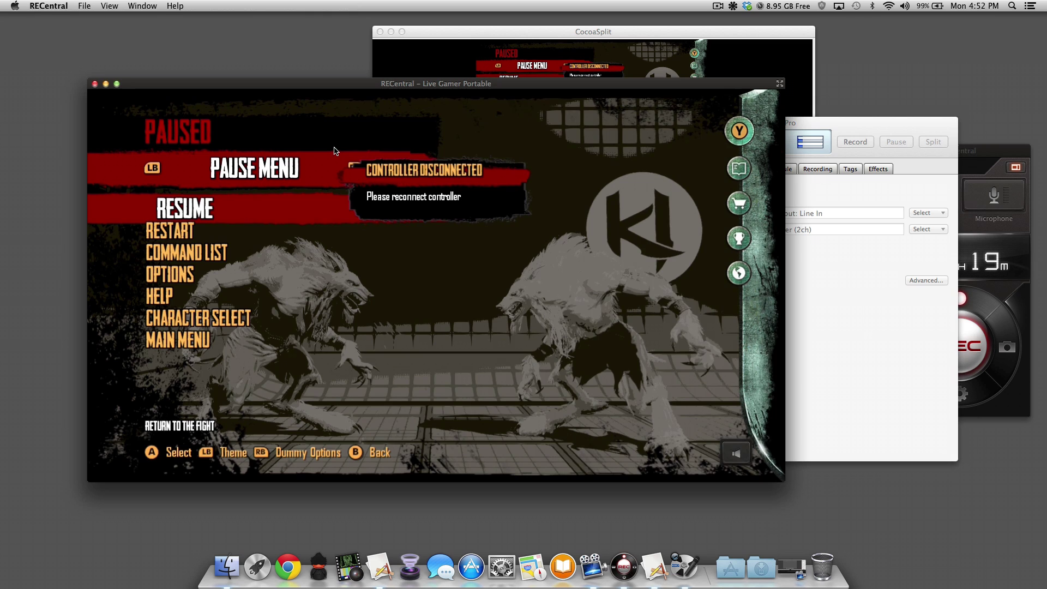
- Unmute RECentral's game sound and return to CocoaSplit's stream settings
click(354, 151)
click(741, 448)
click(540, 35)
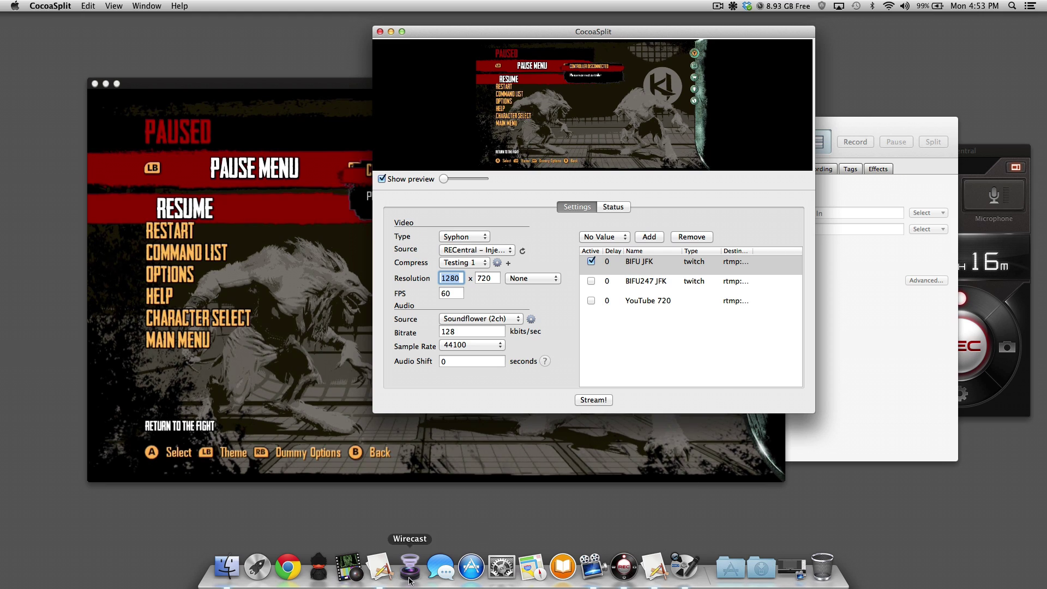
- Launch CamTwist and delete the existing Untitled and Untitled 1 scene buttons
click(343, 572)
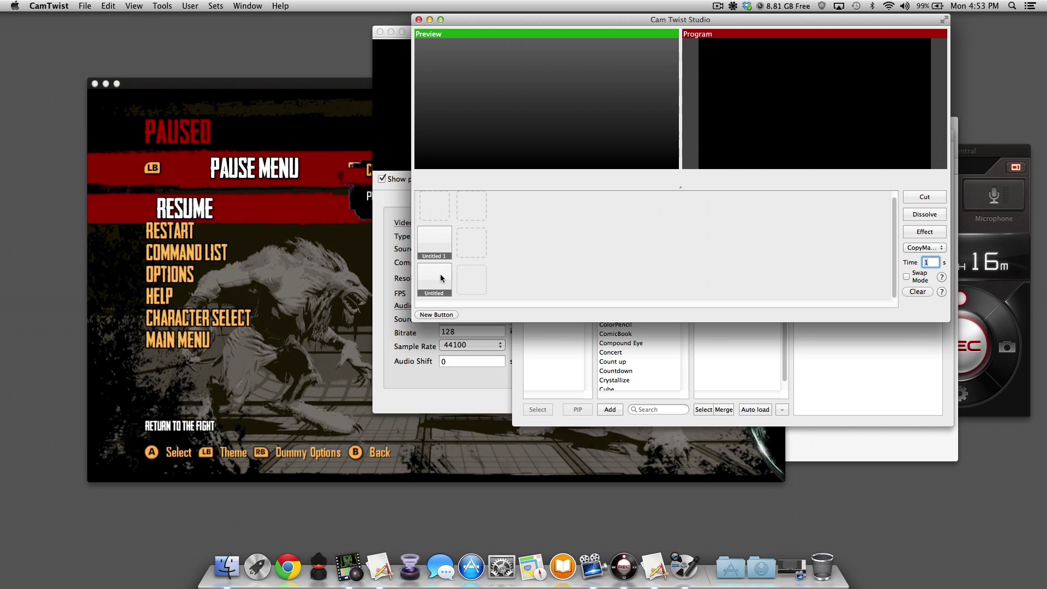
right_click(442, 276)
click(469, 312)
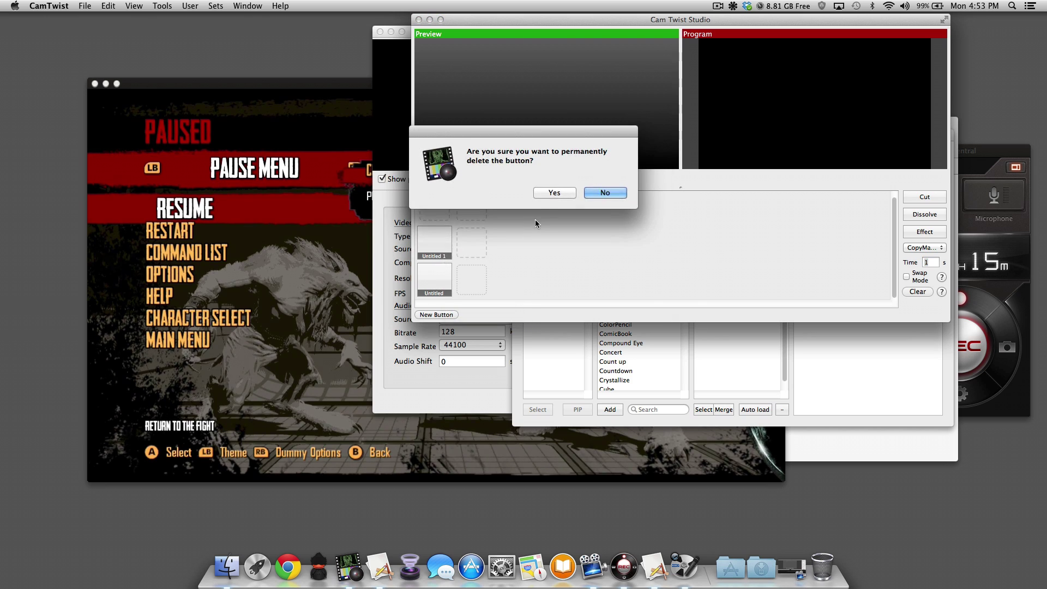
click(544, 190)
right_click(436, 278)
click(472, 280)
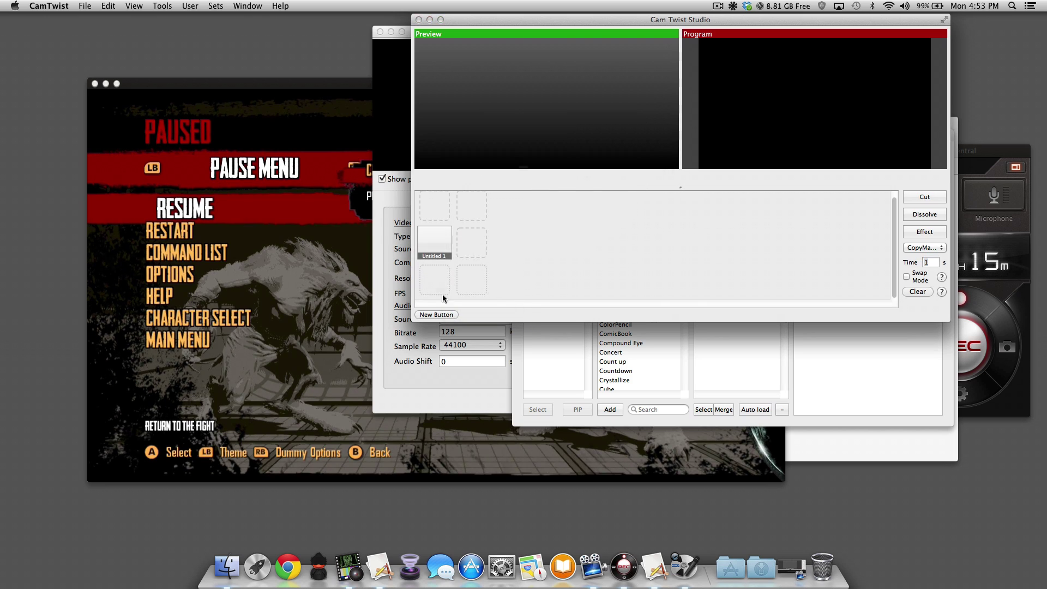
click(548, 193)
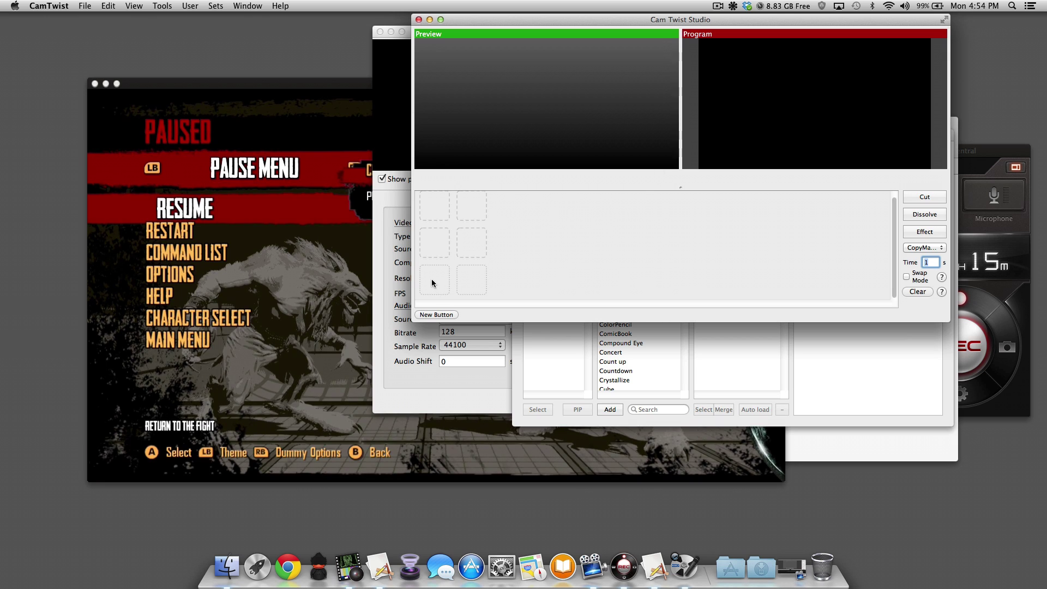
- Create a new scene button with a Syphon effect set to the RECentral server
click(439, 315)
right_click(436, 252)
click(463, 263)
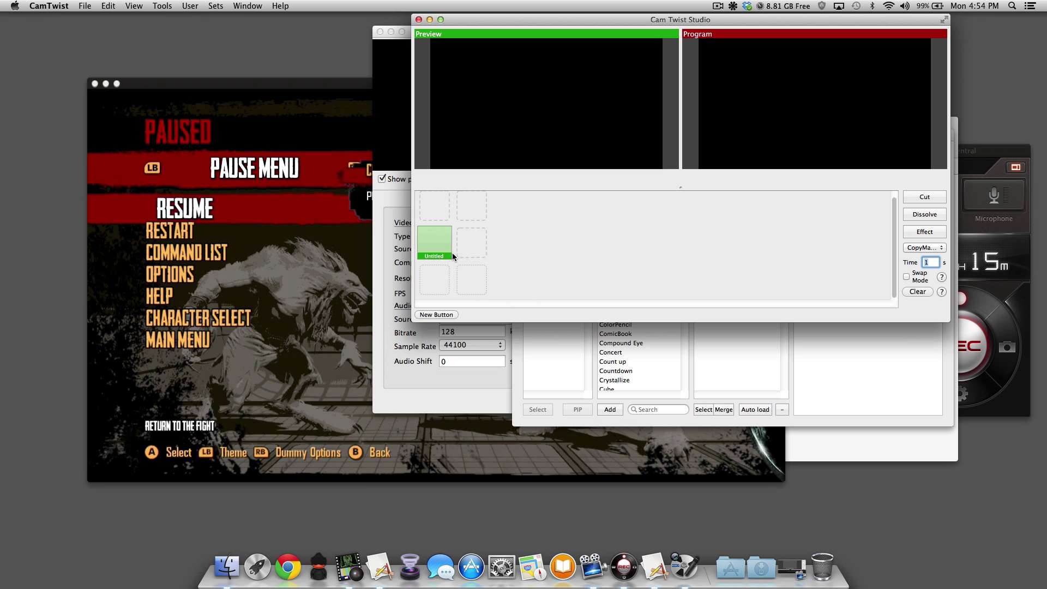
click(107, 271)
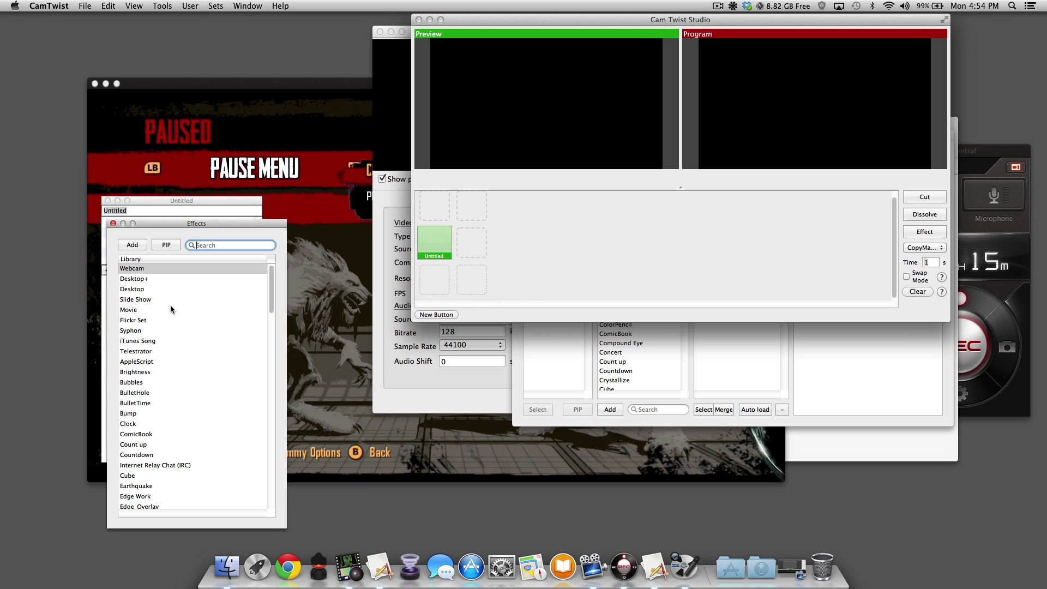
click(144, 332)
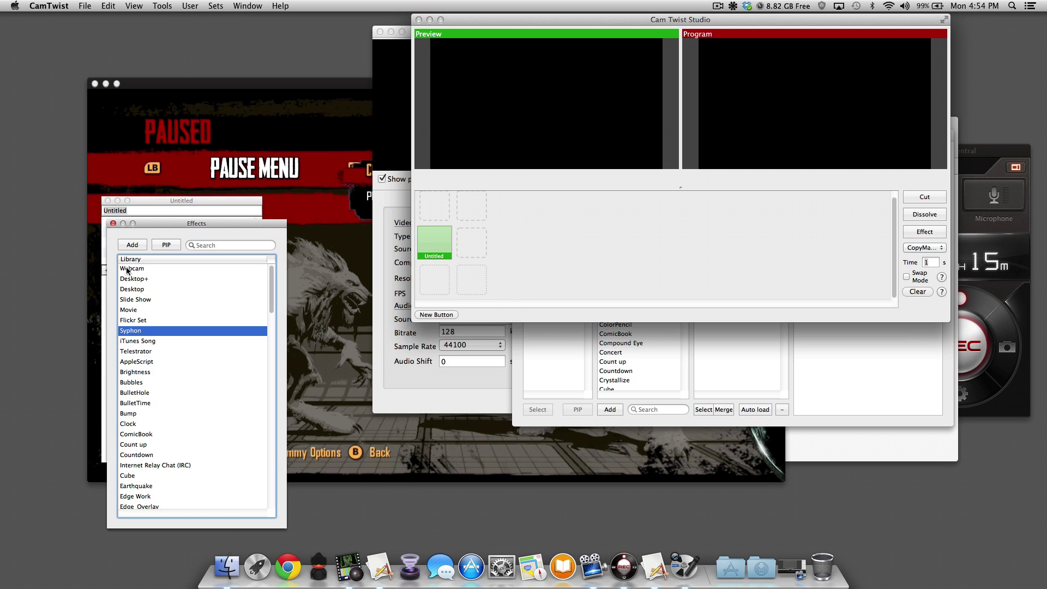
click(113, 224)
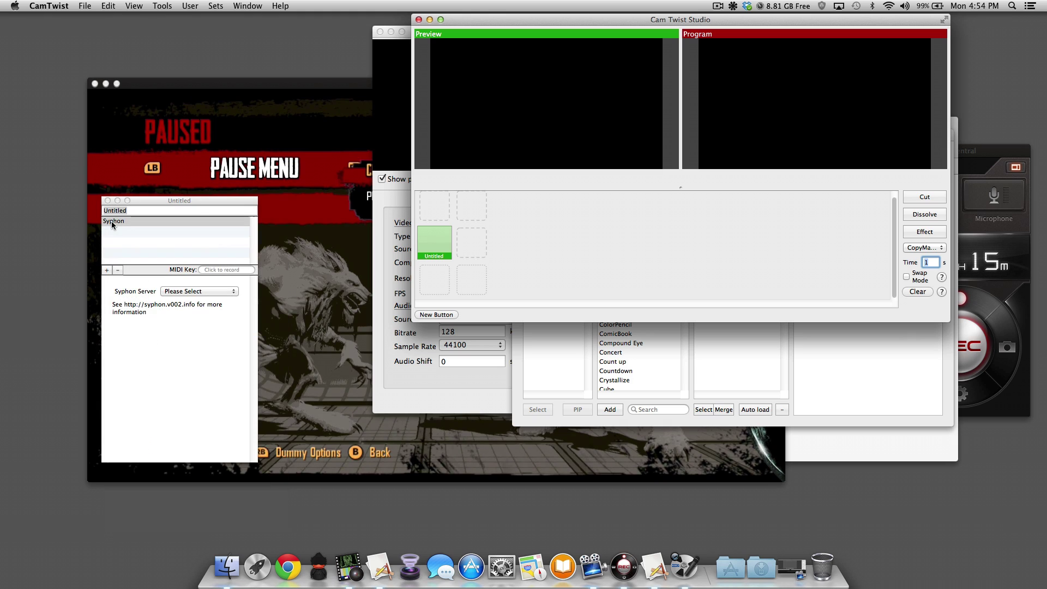
click(201, 292)
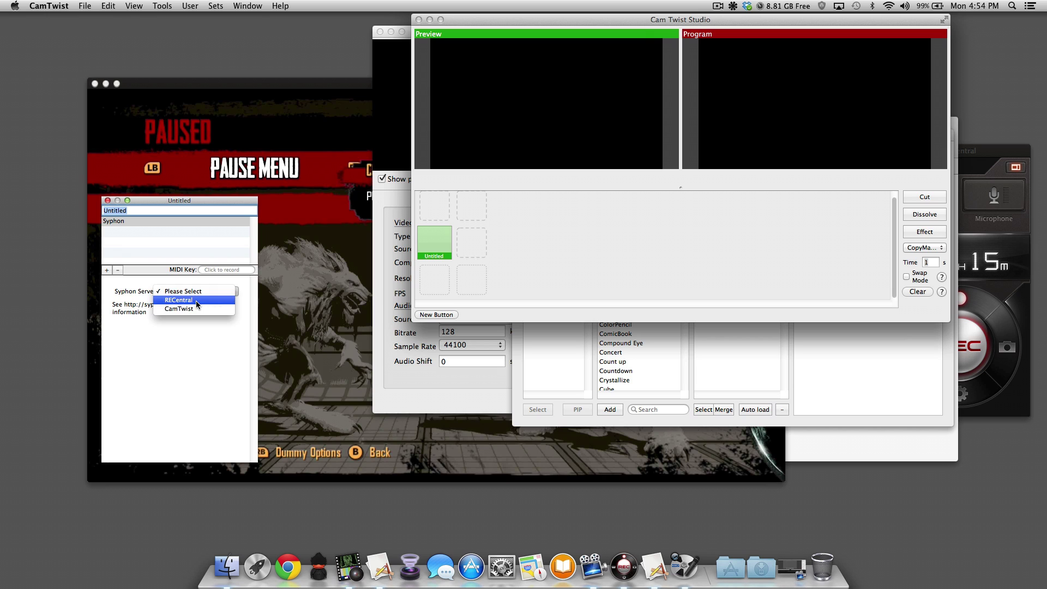
click(180, 300)
click(107, 201)
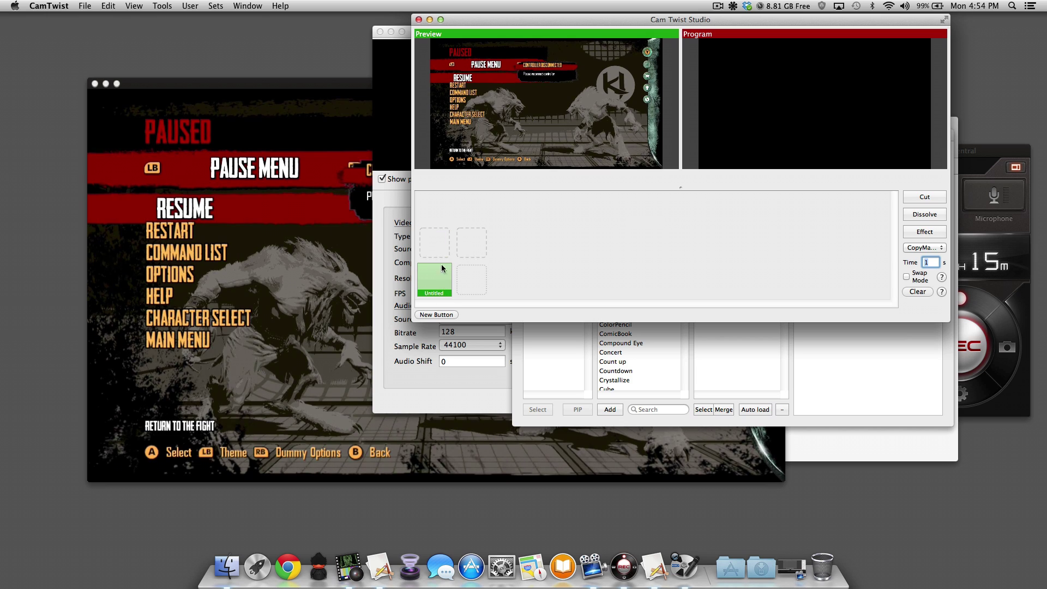
- Create a second scene button, Untitled 1, and add an Image Overlay effect to it
click(436, 314)
right_click(433, 251)
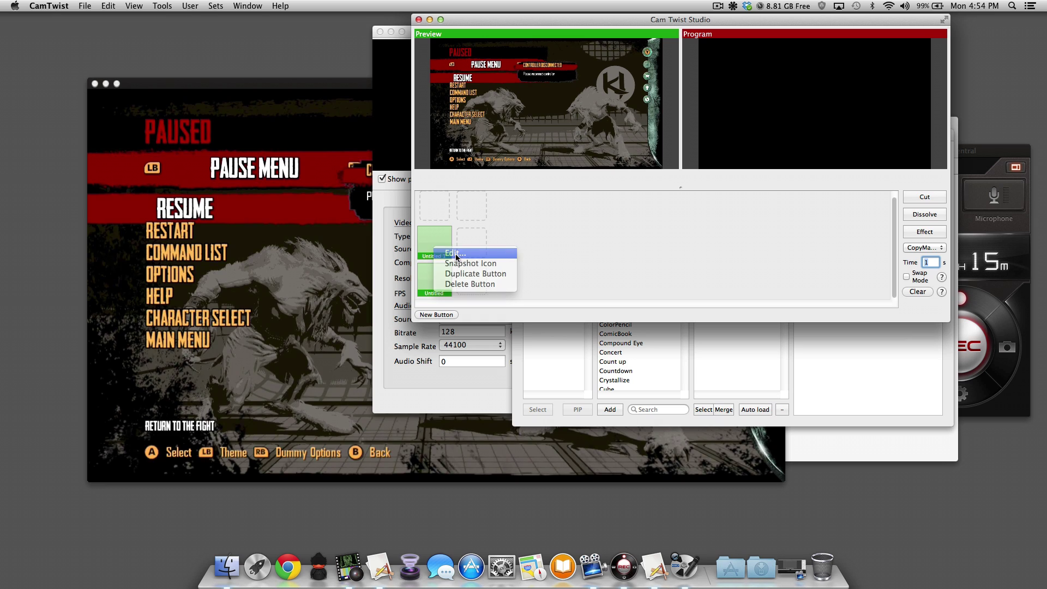
click(458, 256)
click(107, 270)
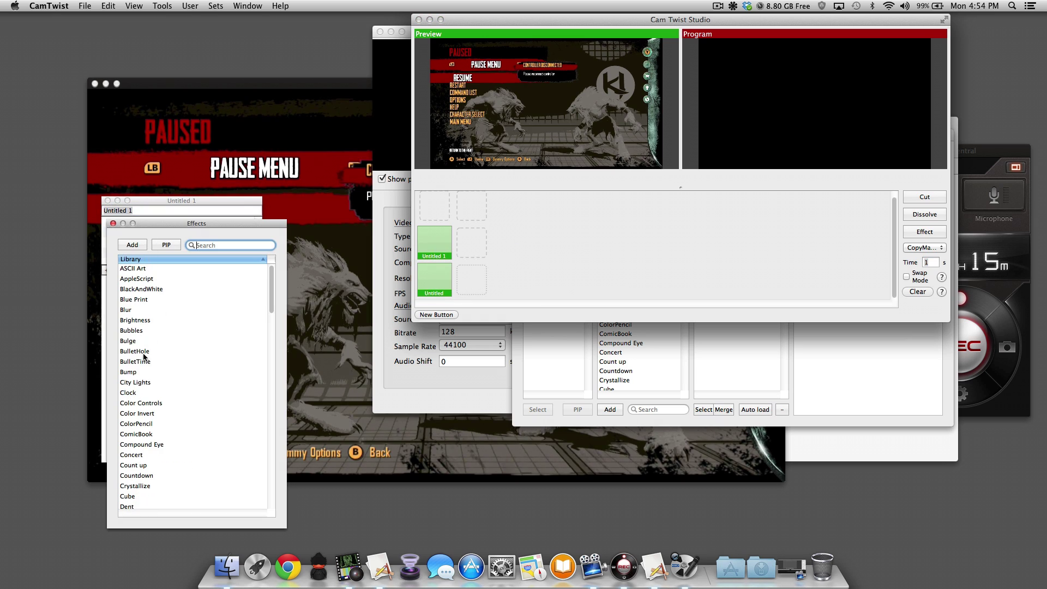
click(142, 445)
scroll(143, 425, down, 10)
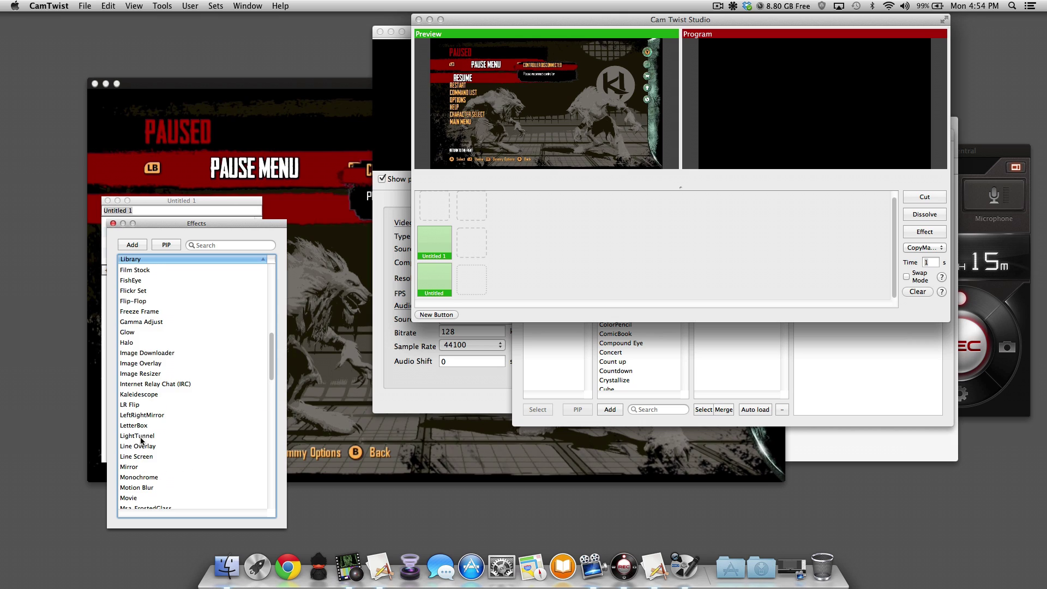
click(134, 357)
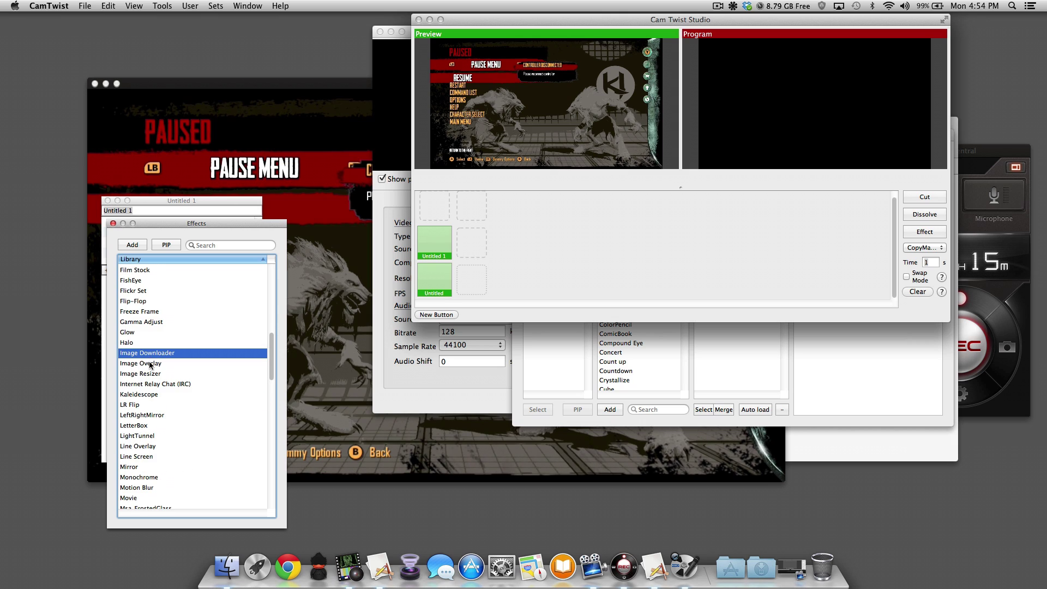
click(151, 365)
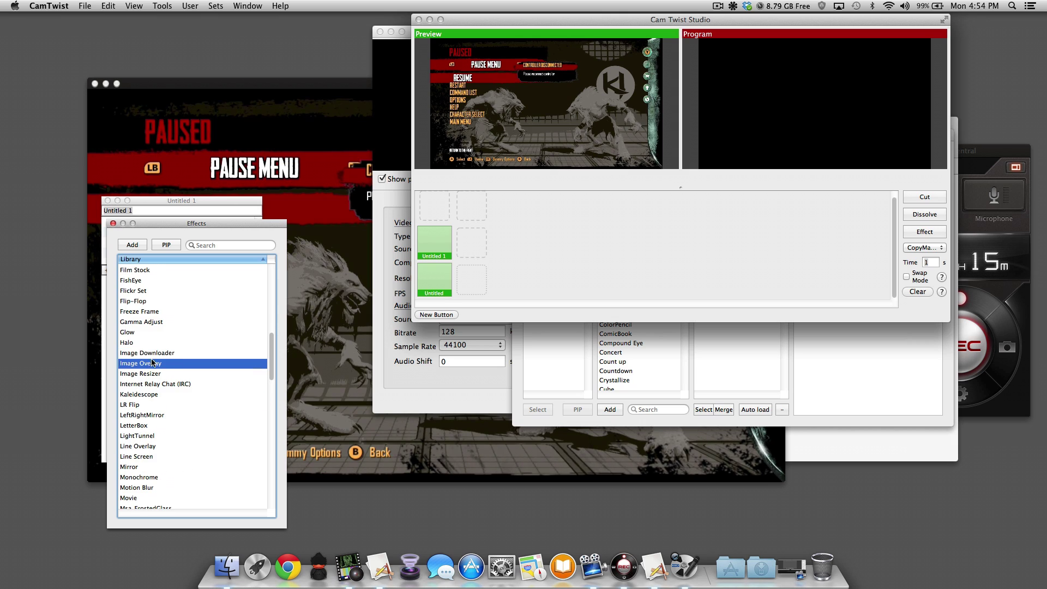
click(122, 240)
click(113, 223)
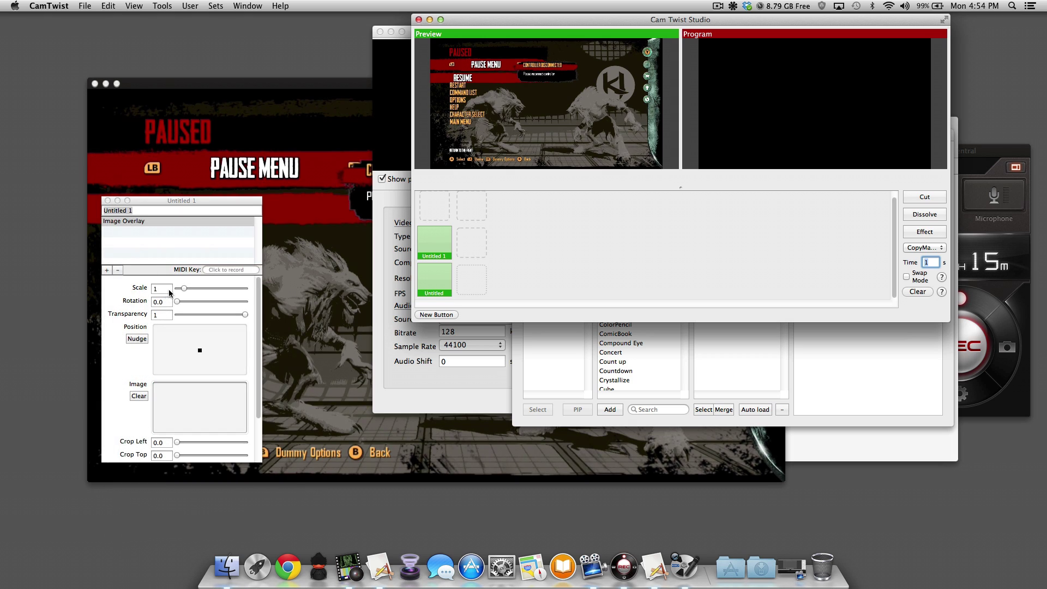
- Set the overlay Scale to 2 and drop mlg-andre-regular.png from Dropbox/Stream (1)/MLG into its Image well
click(164, 289)
key(Return)
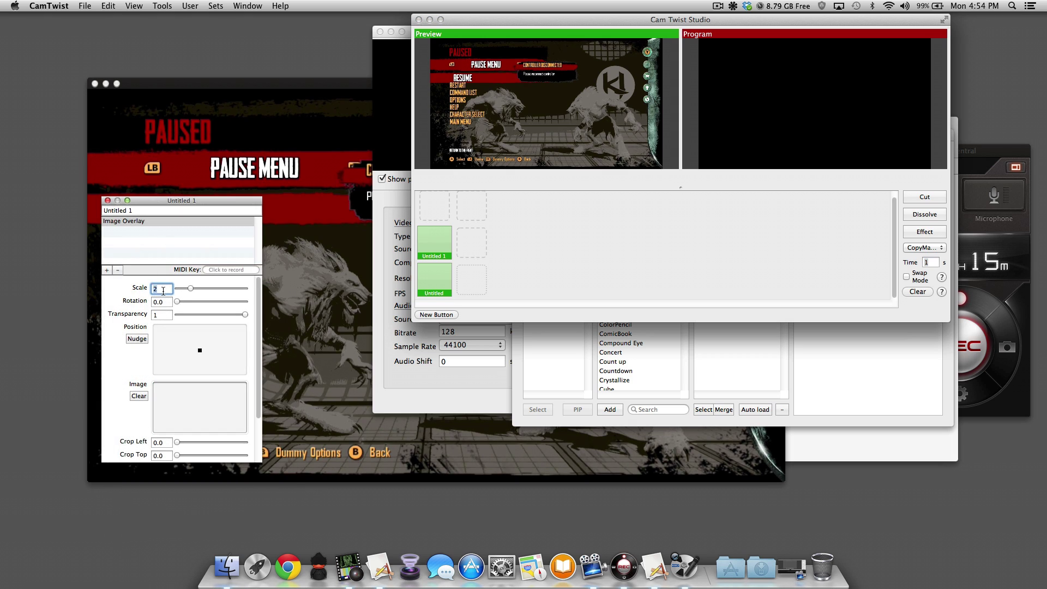
click(186, 409)
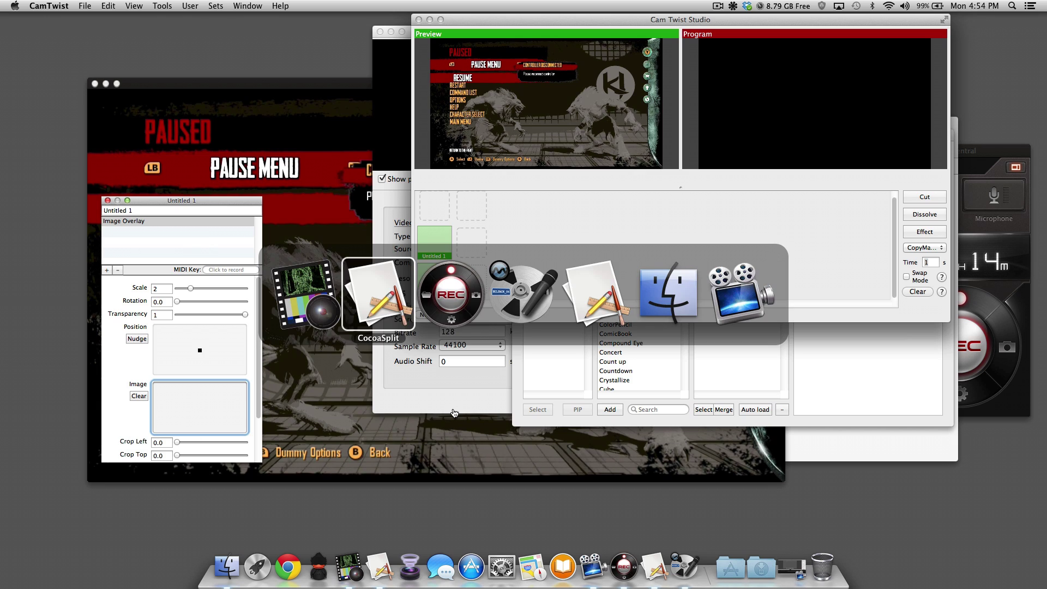
key(super+Tab)
key(super+Tab)
key(super+Tab)
key(super+Tab)
key(super+Tab)
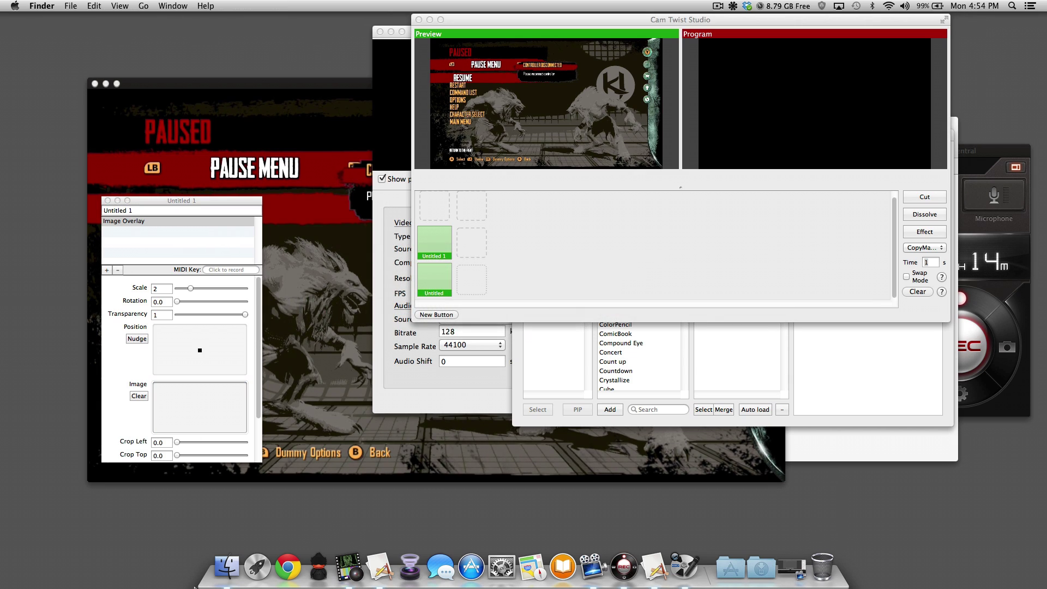
right_click(217, 578)
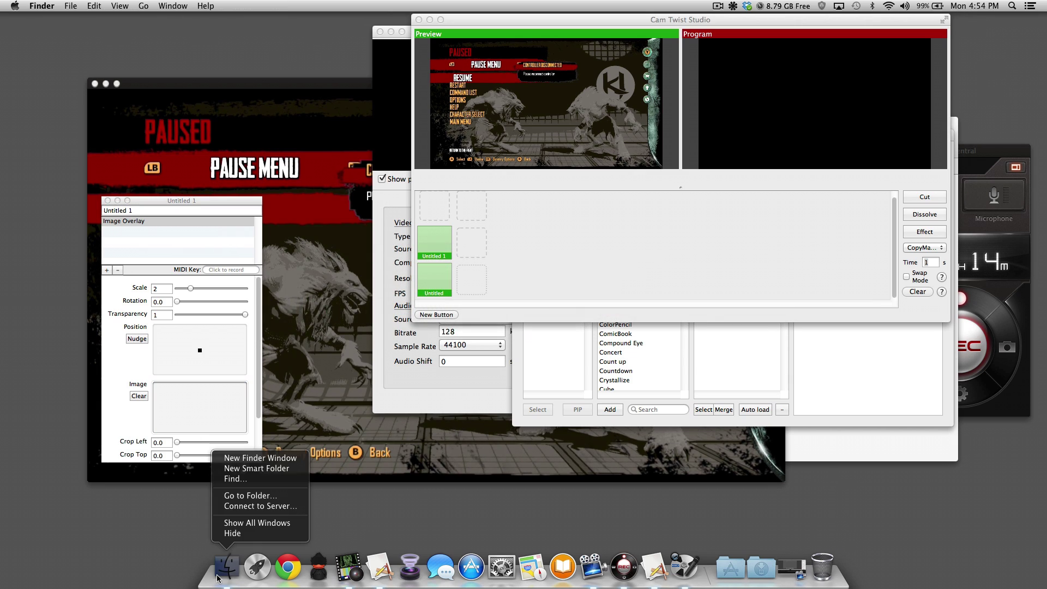
click(256, 458)
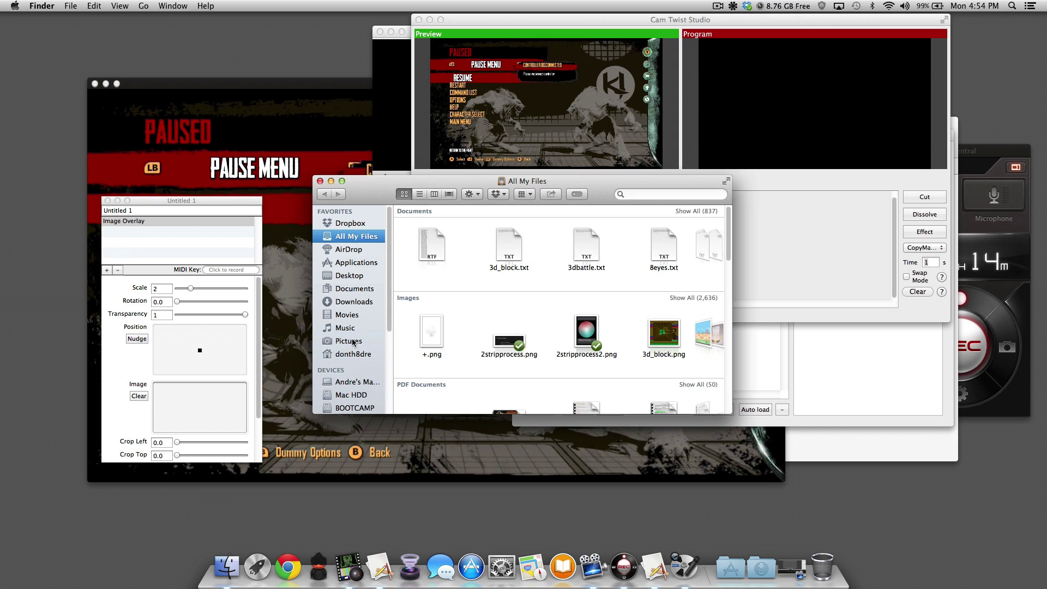
click(351, 224)
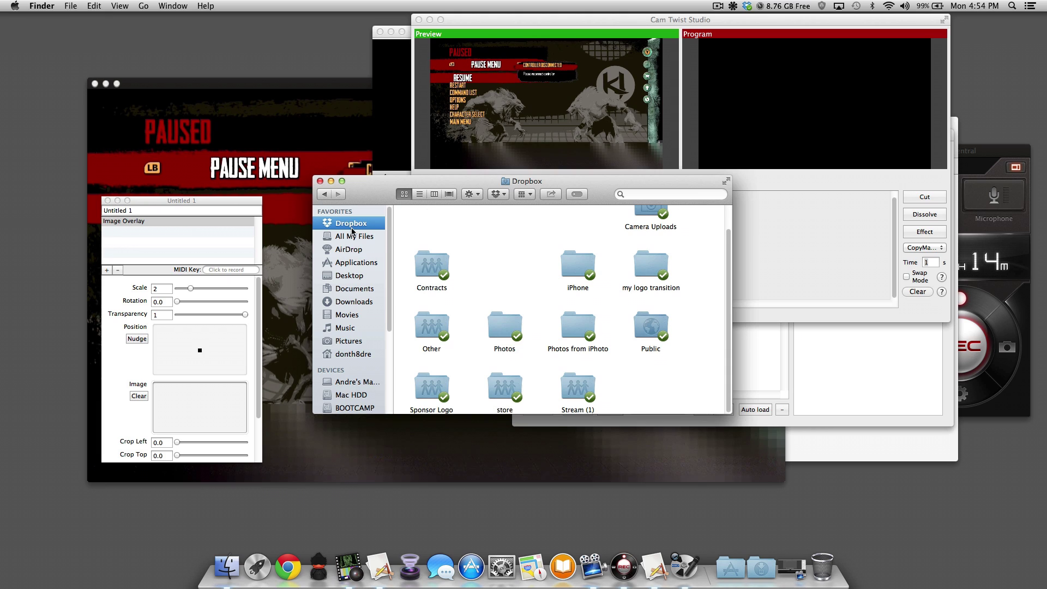
click(572, 386)
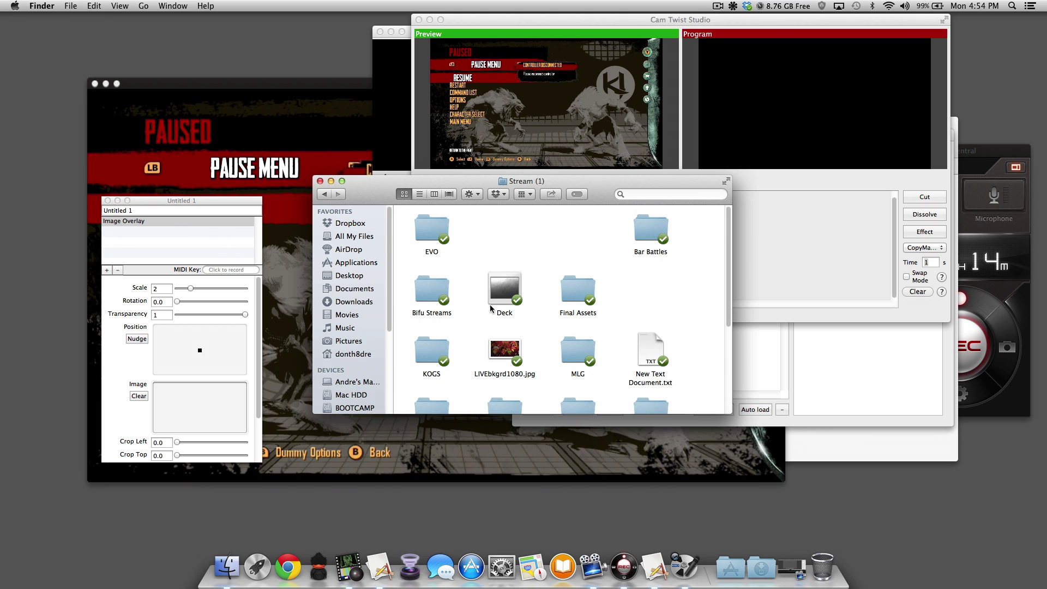
double_click(575, 357)
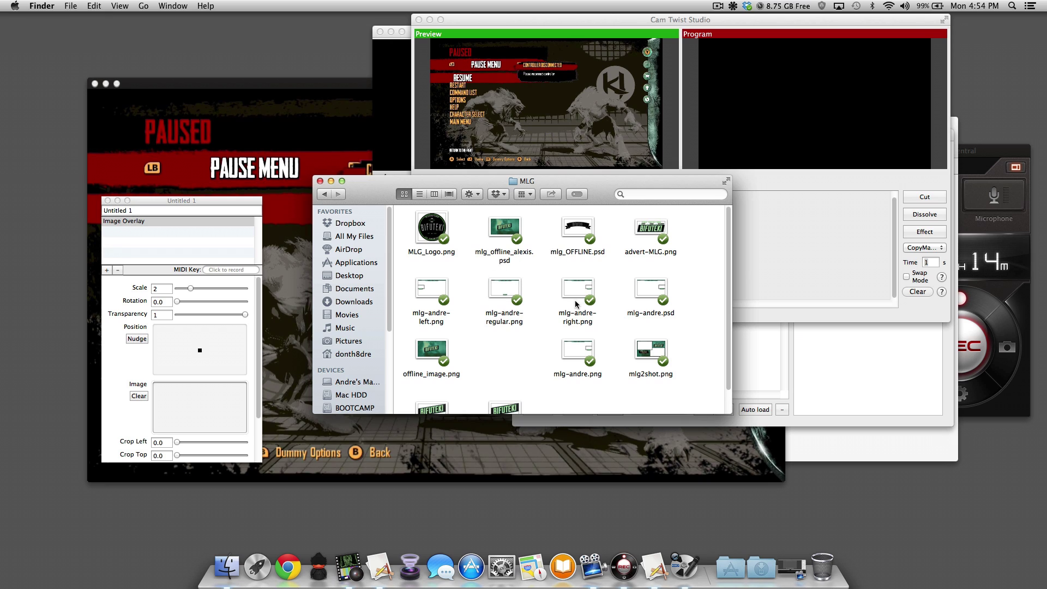
drag(504, 291, 206, 386)
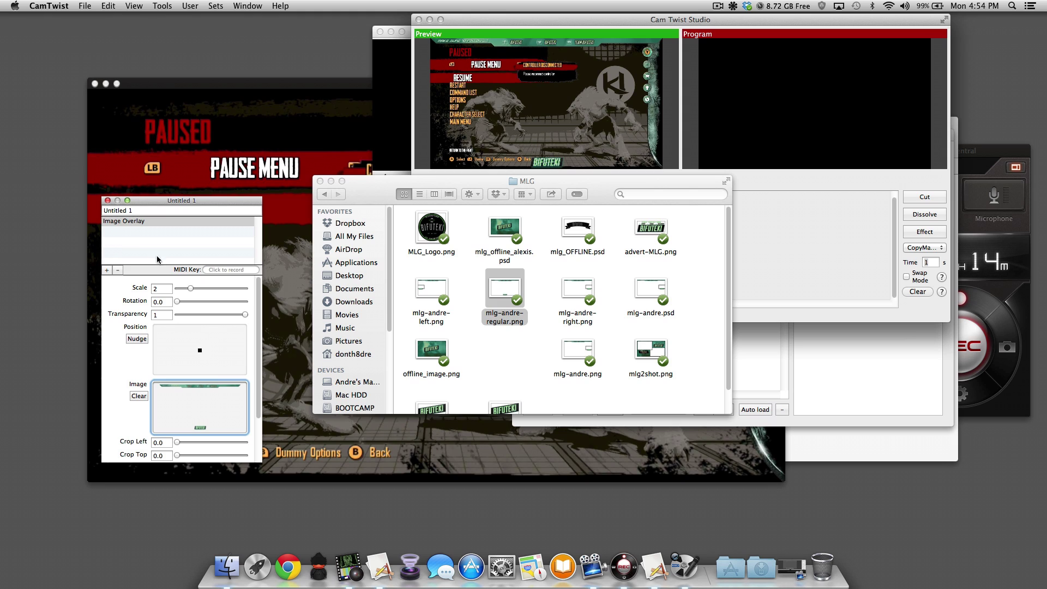
- Close the Untitled 1 editor, Cut the overlaid scene to Program, check it full-size, and hide CamTwist
click(107, 200)
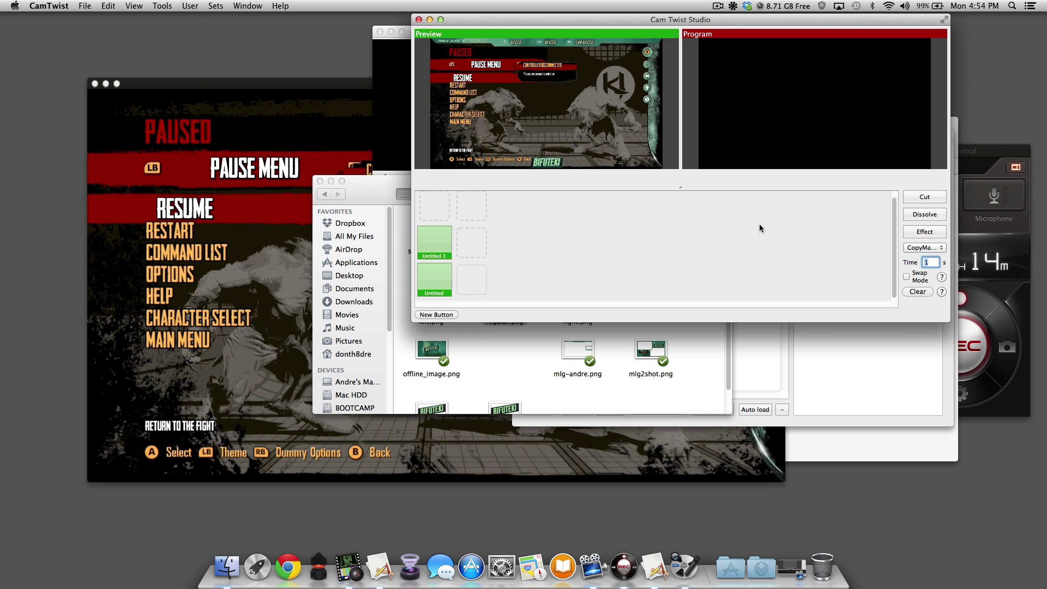
click(927, 199)
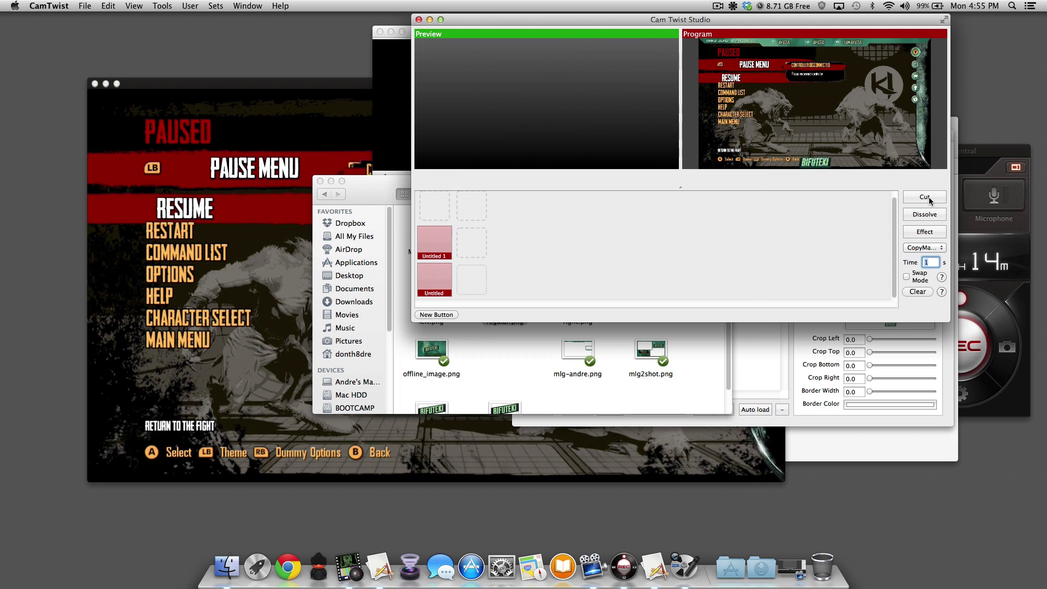
key(super+p)
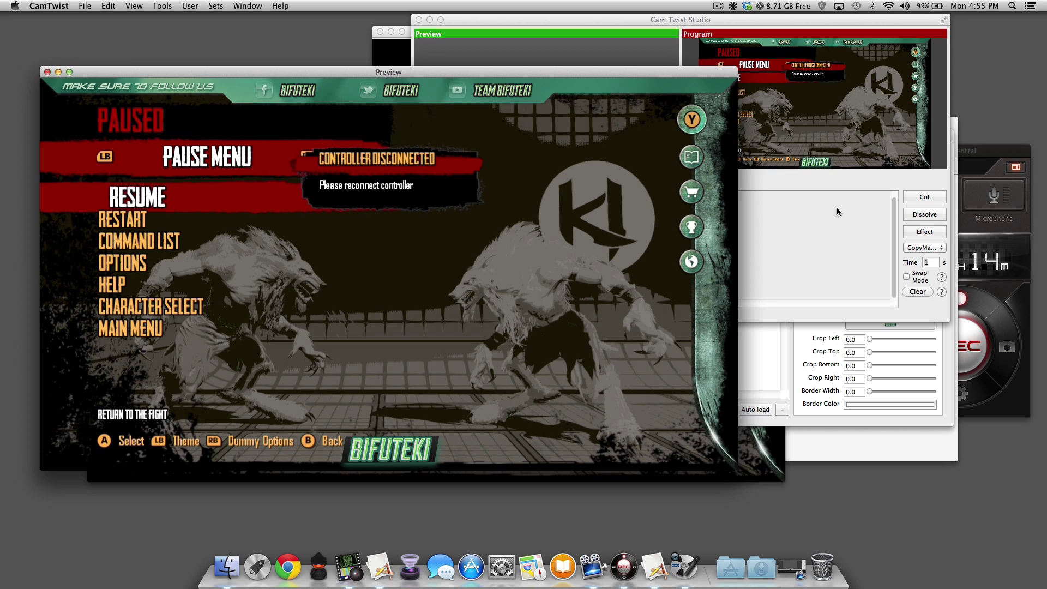
key(super+p)
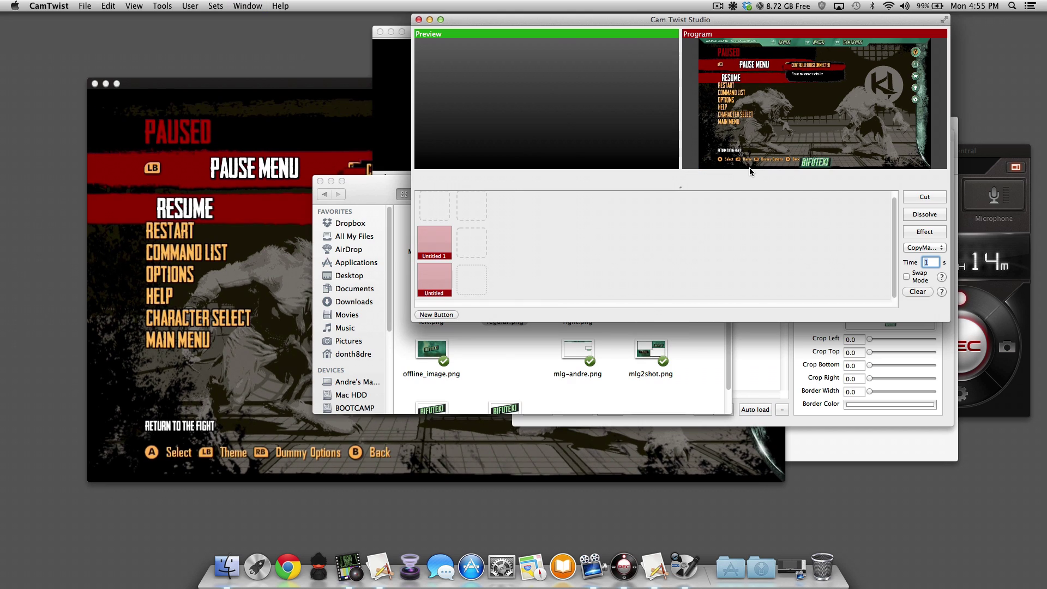
key(super+h)
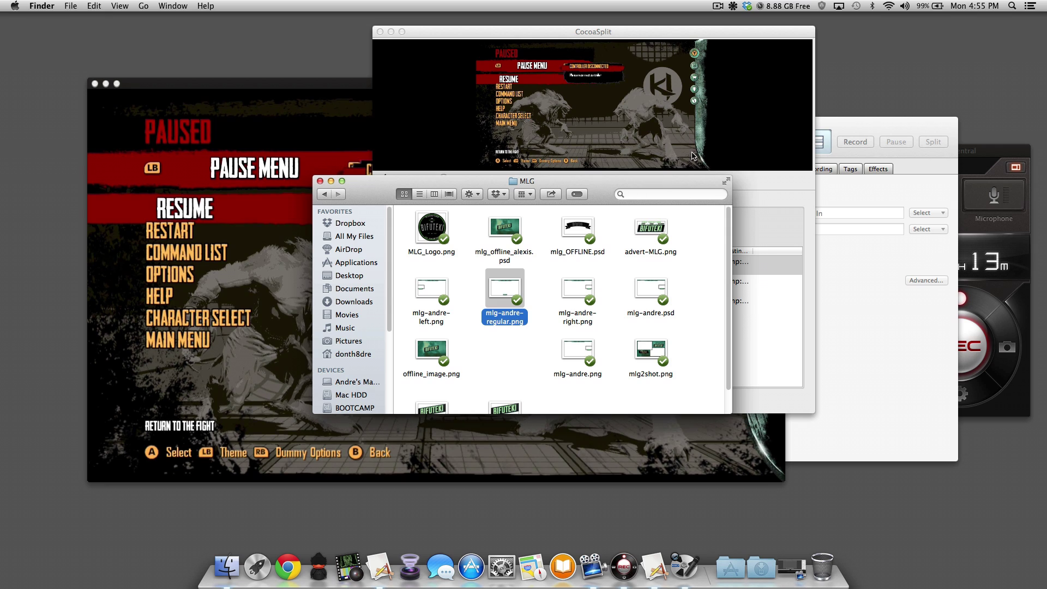
- Close the MLG folder window and stop Audio Hijack Pro's line-in capture
key(super+w)
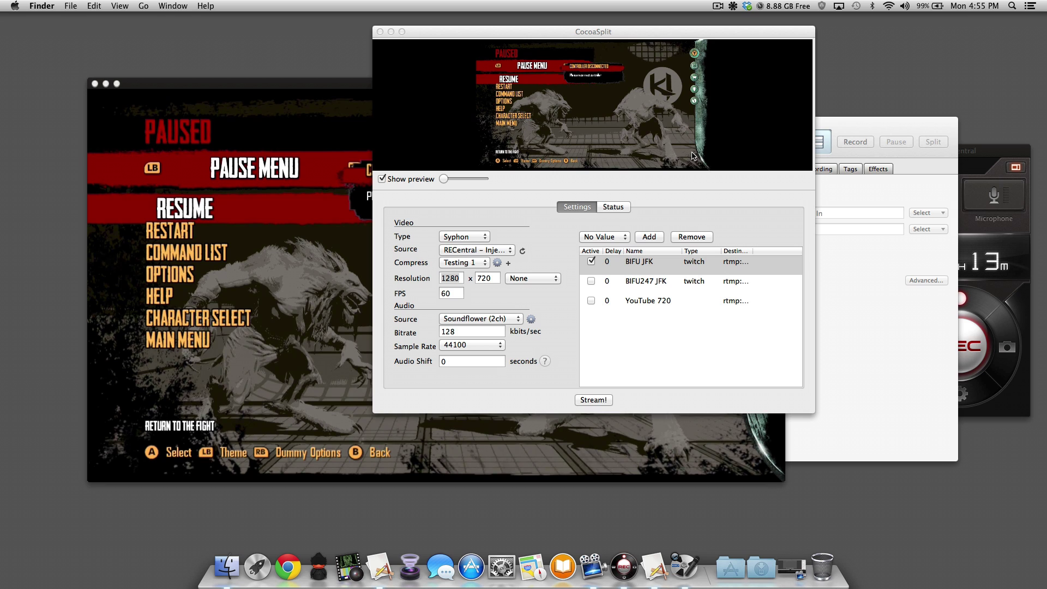
click(669, 135)
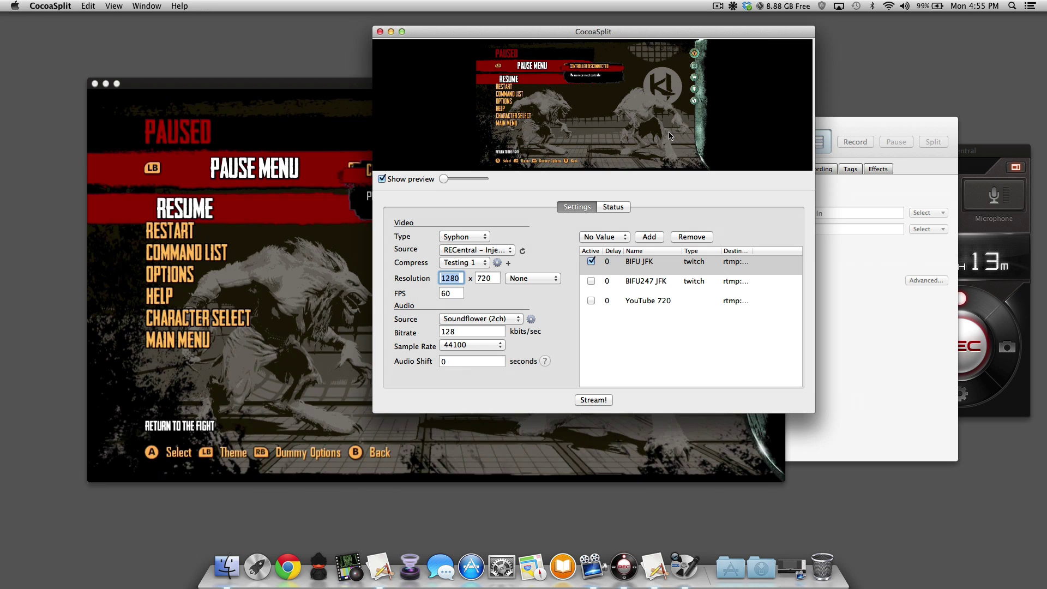
click(319, 194)
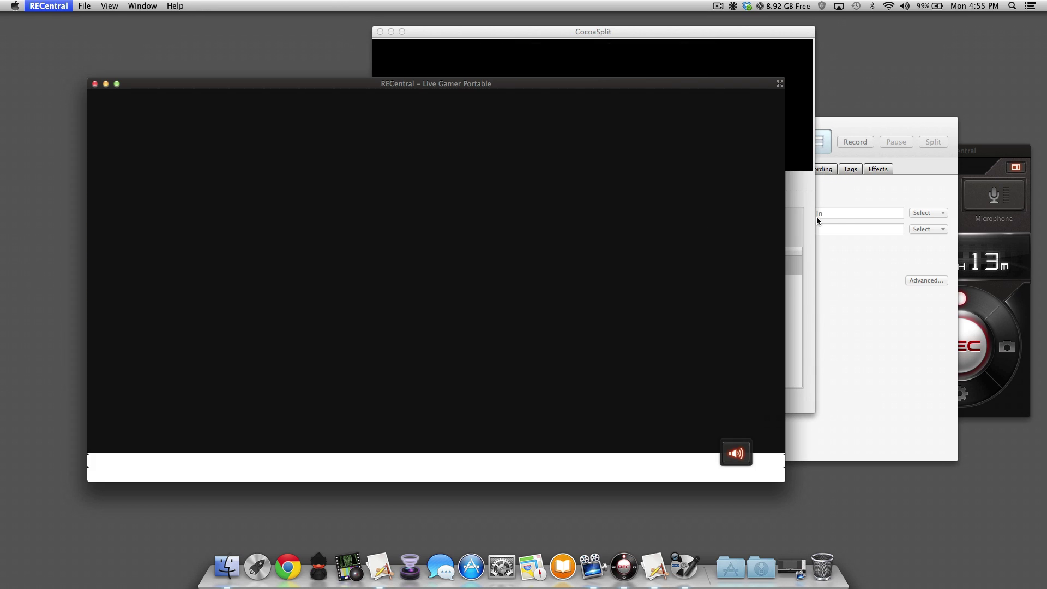
click(817, 217)
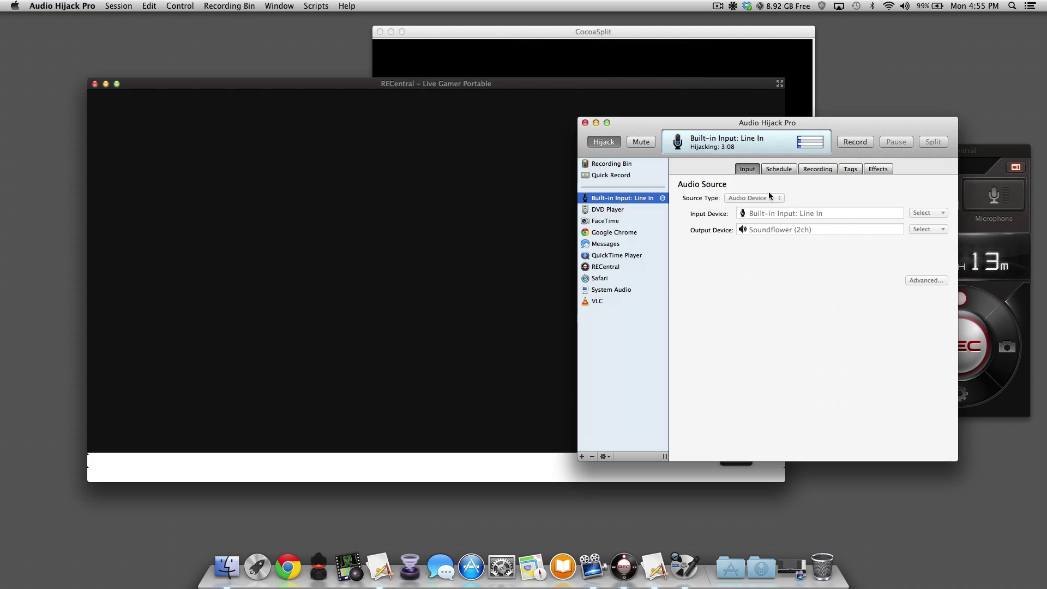
click(603, 142)
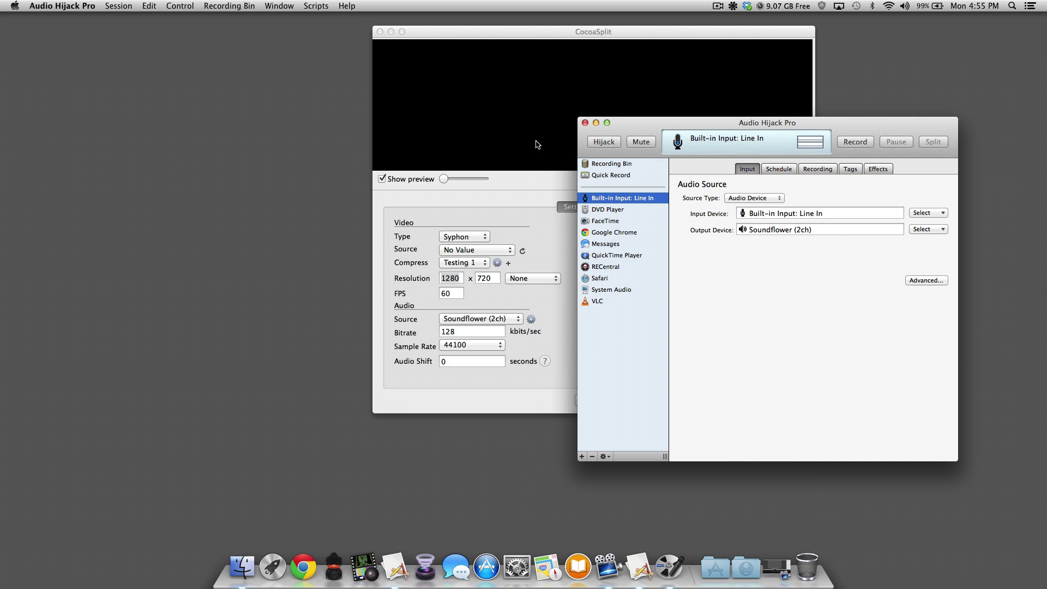
- Quit CocoaSplit and Audio Hijack Pro, leaving only the empty desktop
click(535, 142)
key(super+q)
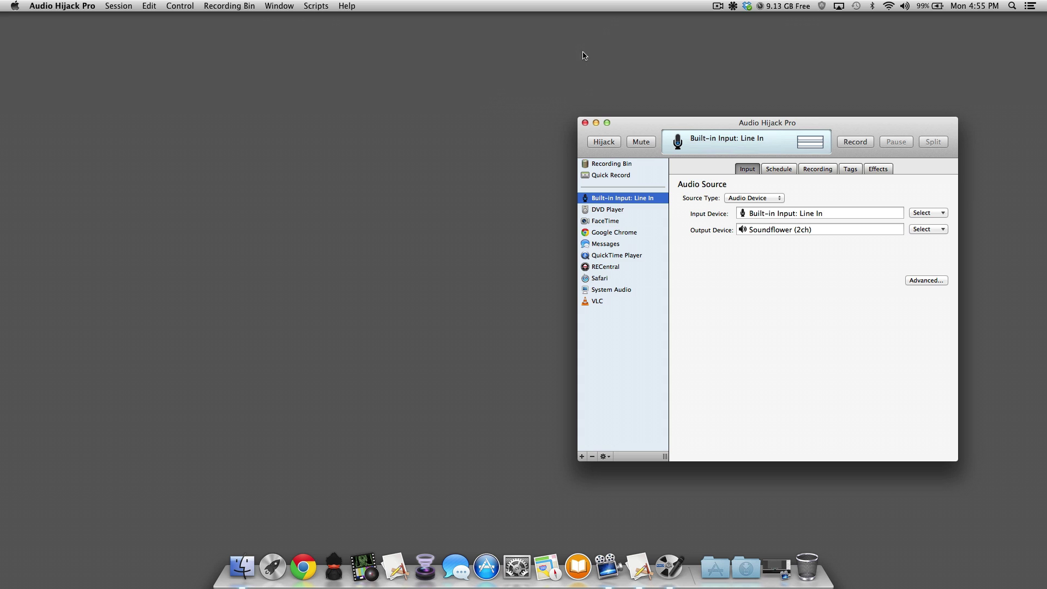
key(super+q)
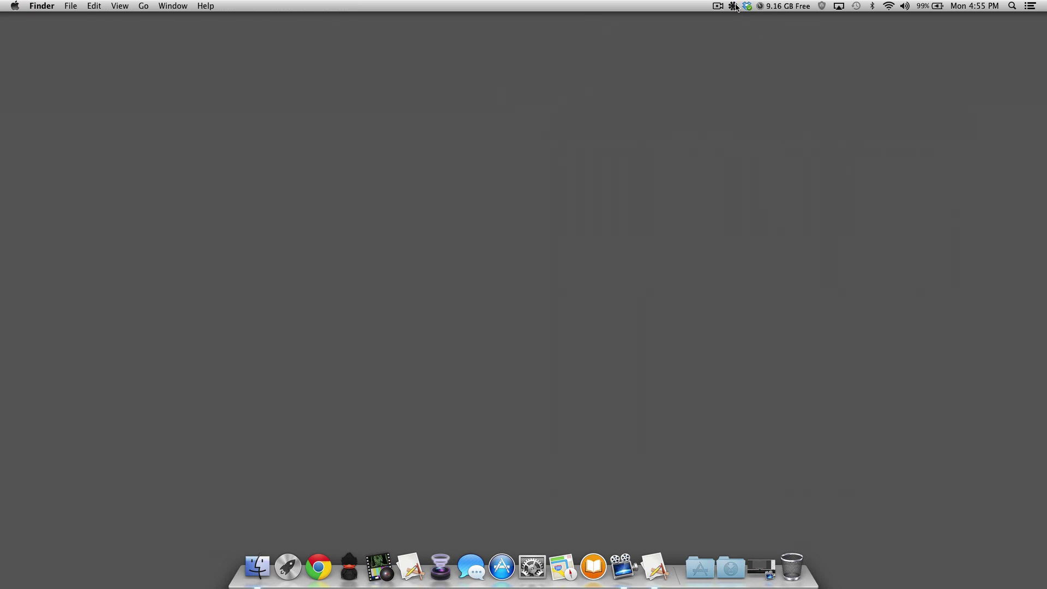